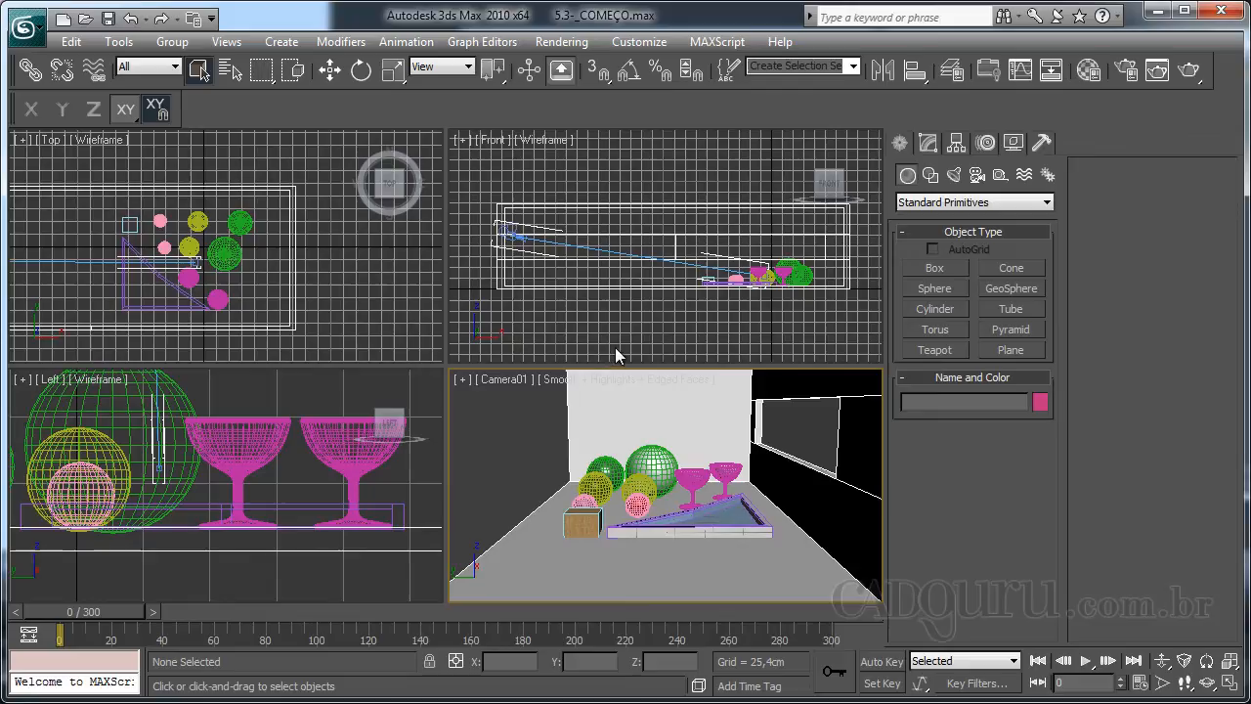
- Examine the exposure control types offered in the environment settings, keeping <no exposure control> chosen, and close the settings
click(569, 43)
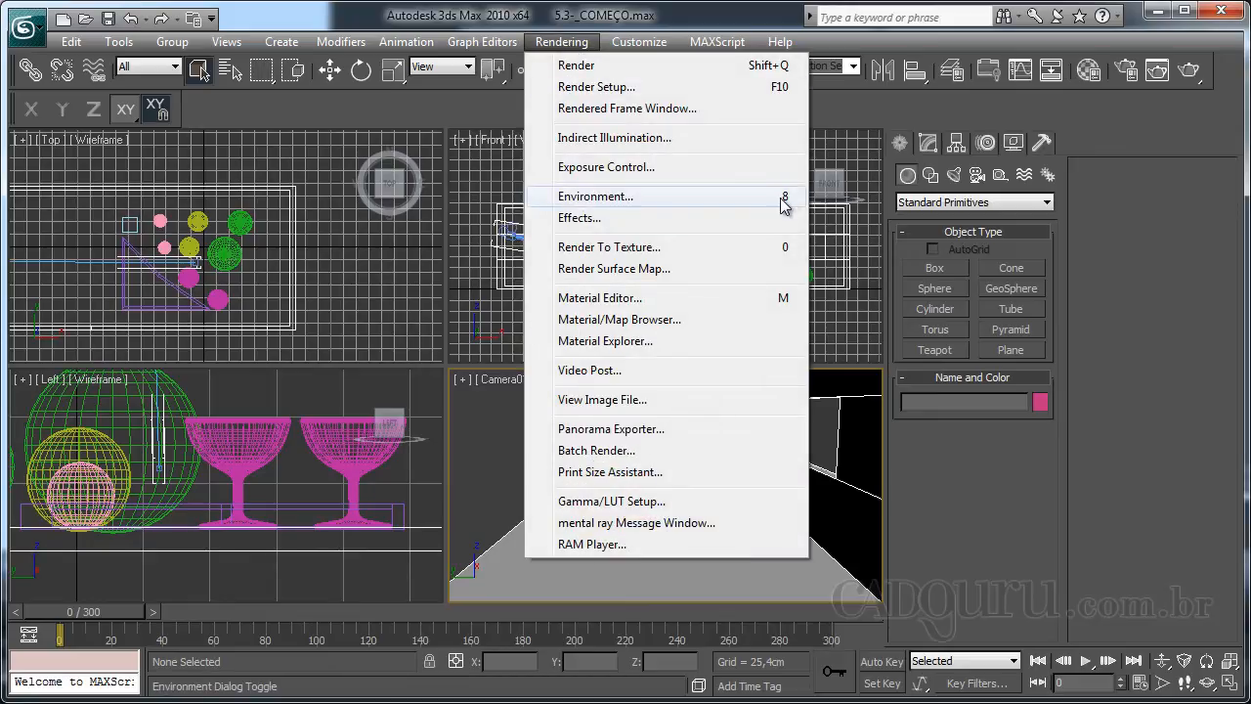
click(641, 198)
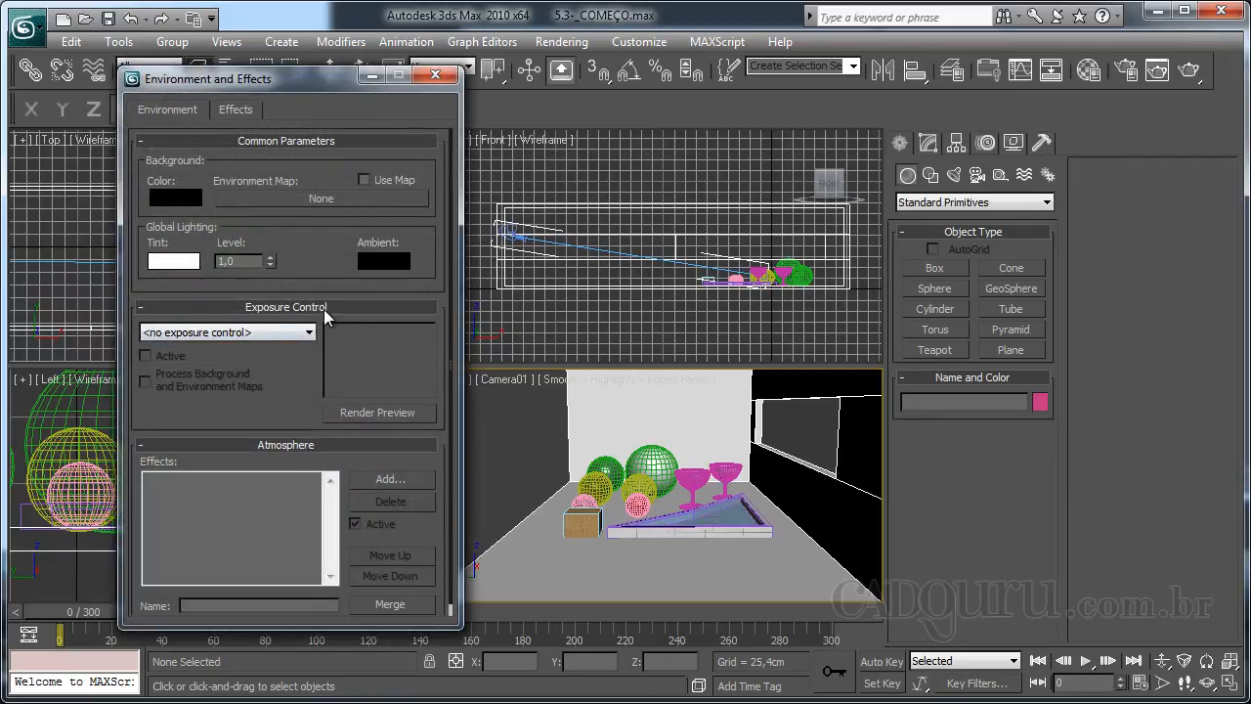
click(306, 336)
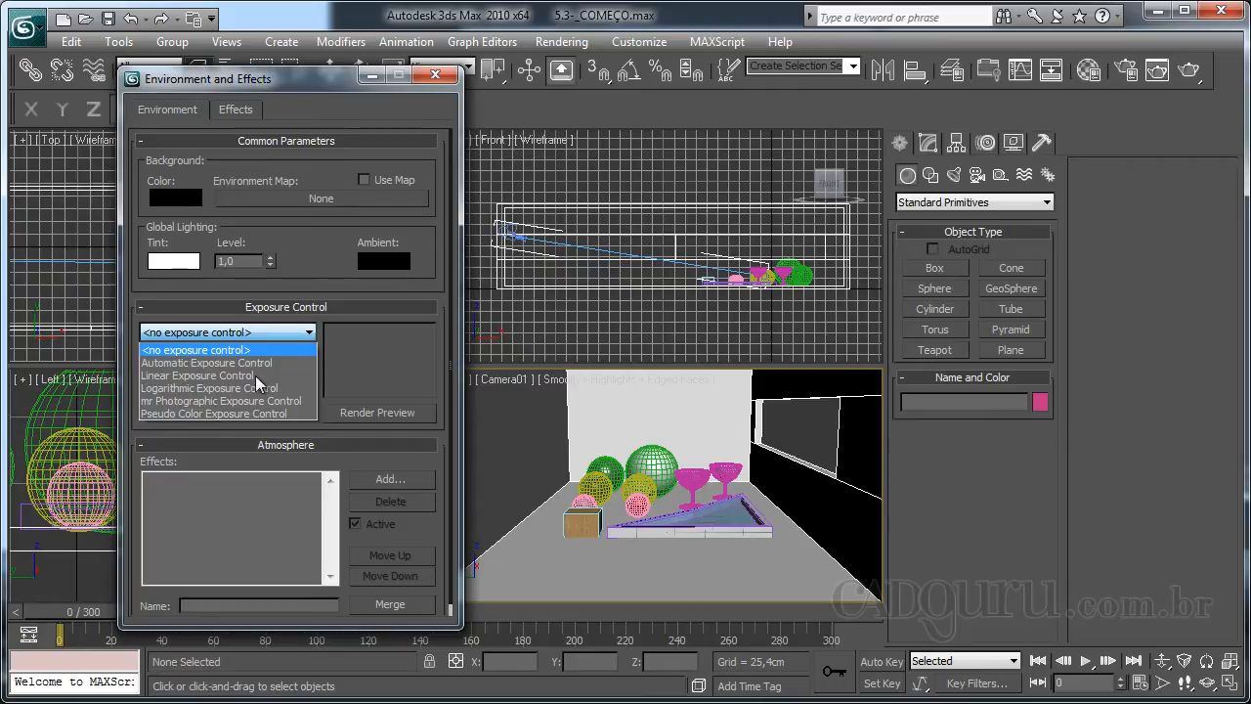
click(307, 349)
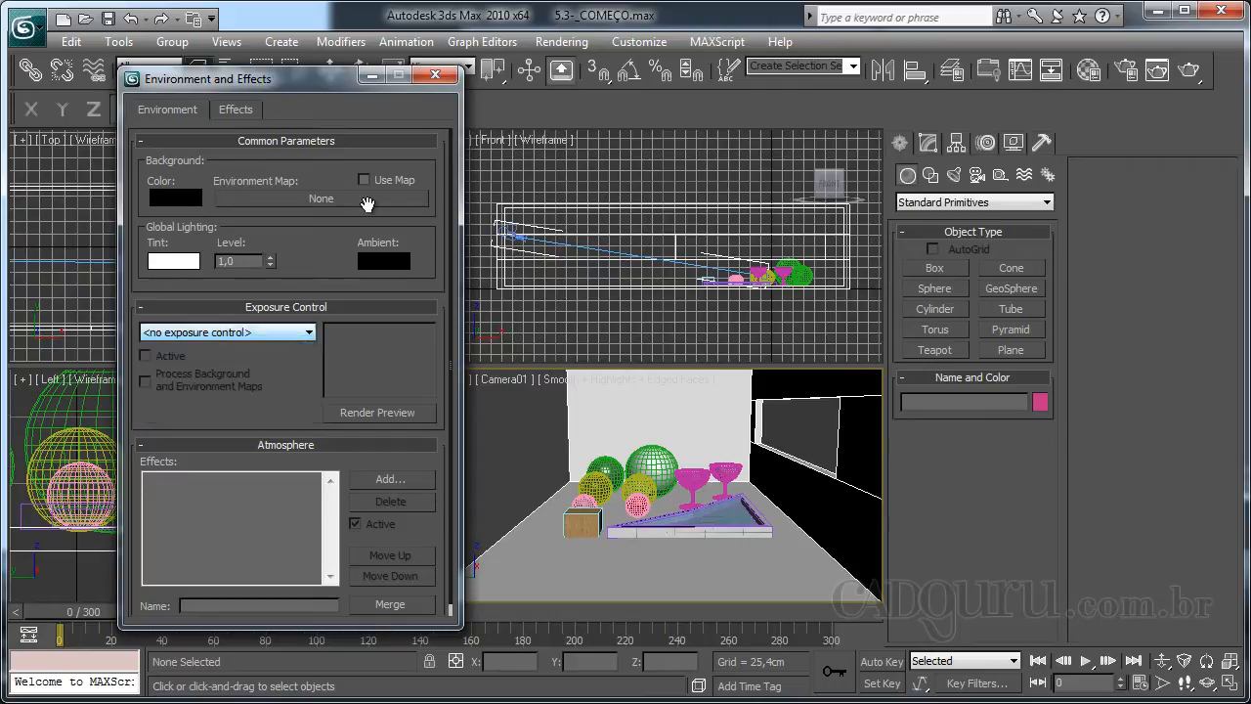
click(437, 78)
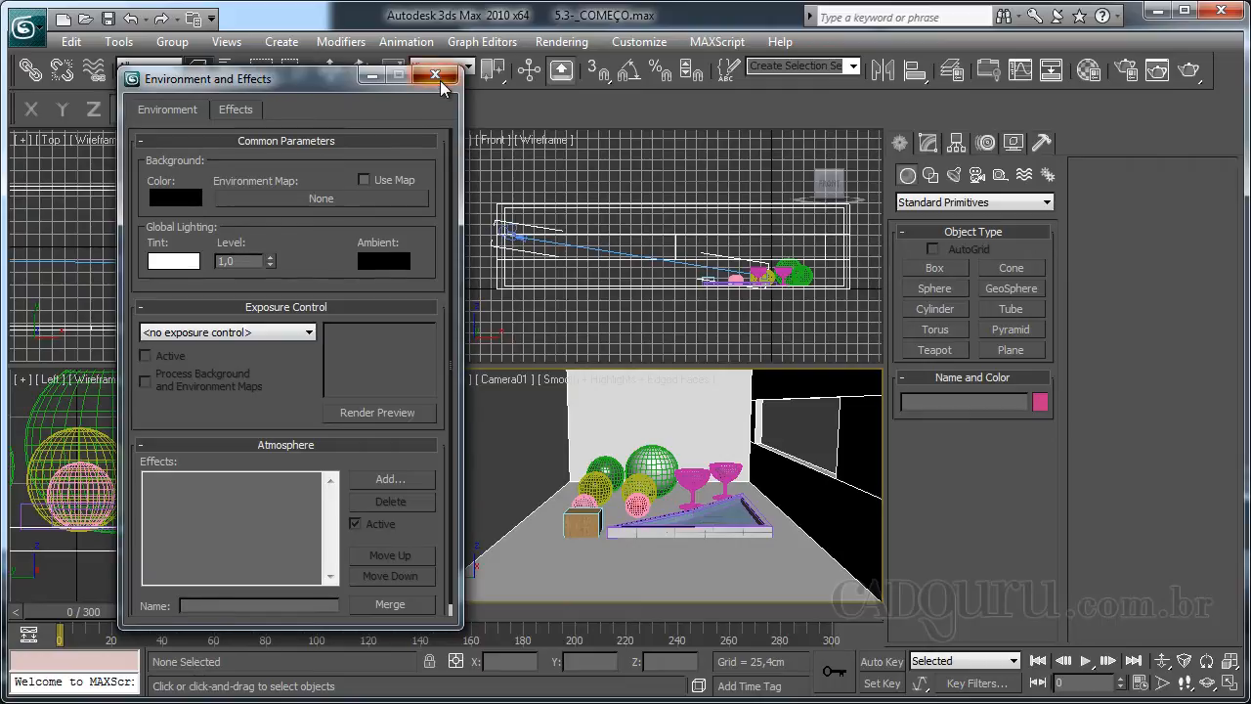
- Create a Daylight system with the recommended mr Photographic Exposure Control, its compass centred on the room in the Top view and orbital scale about 1606 cm
scroll(333, 260, down, 8)
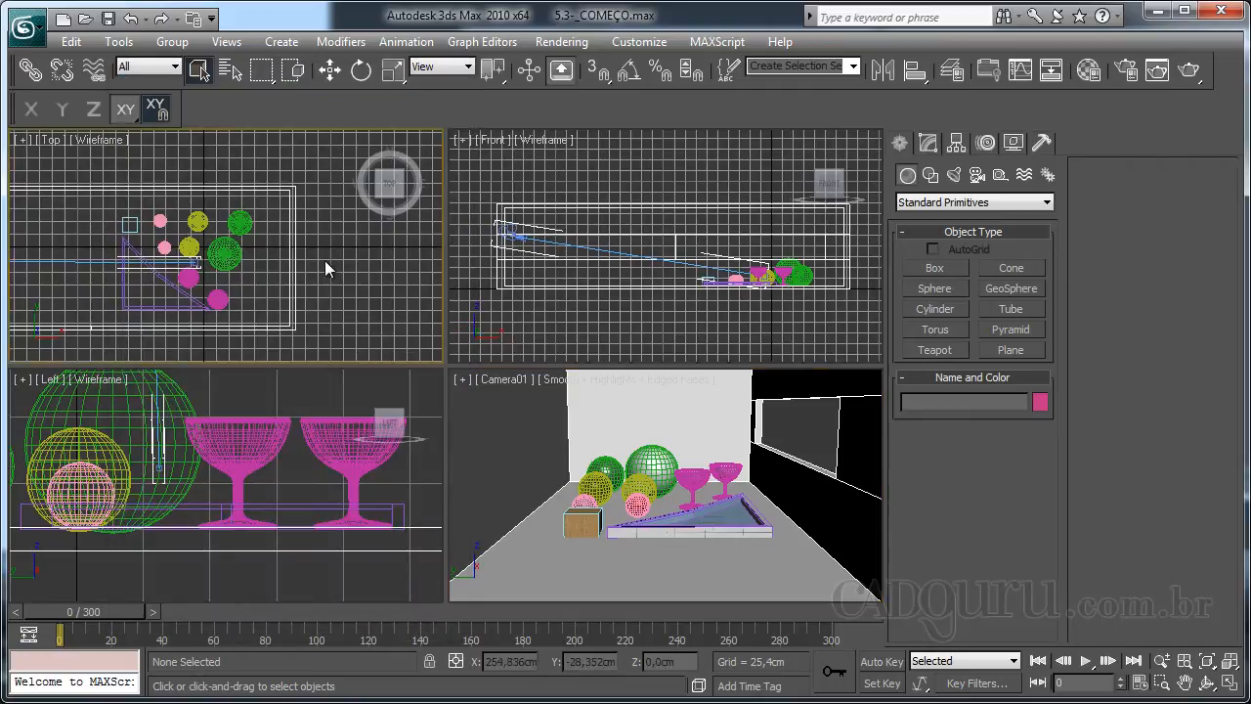
middle_drag(334, 244, 299, 231)
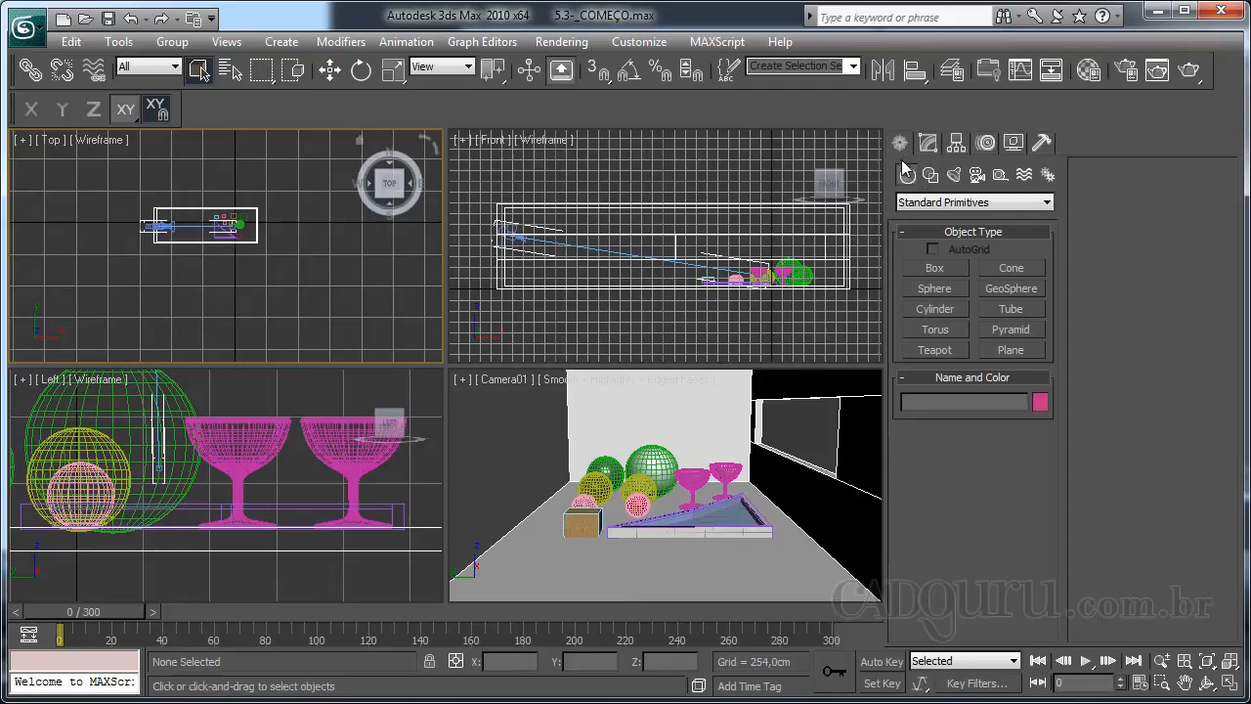
click(1049, 180)
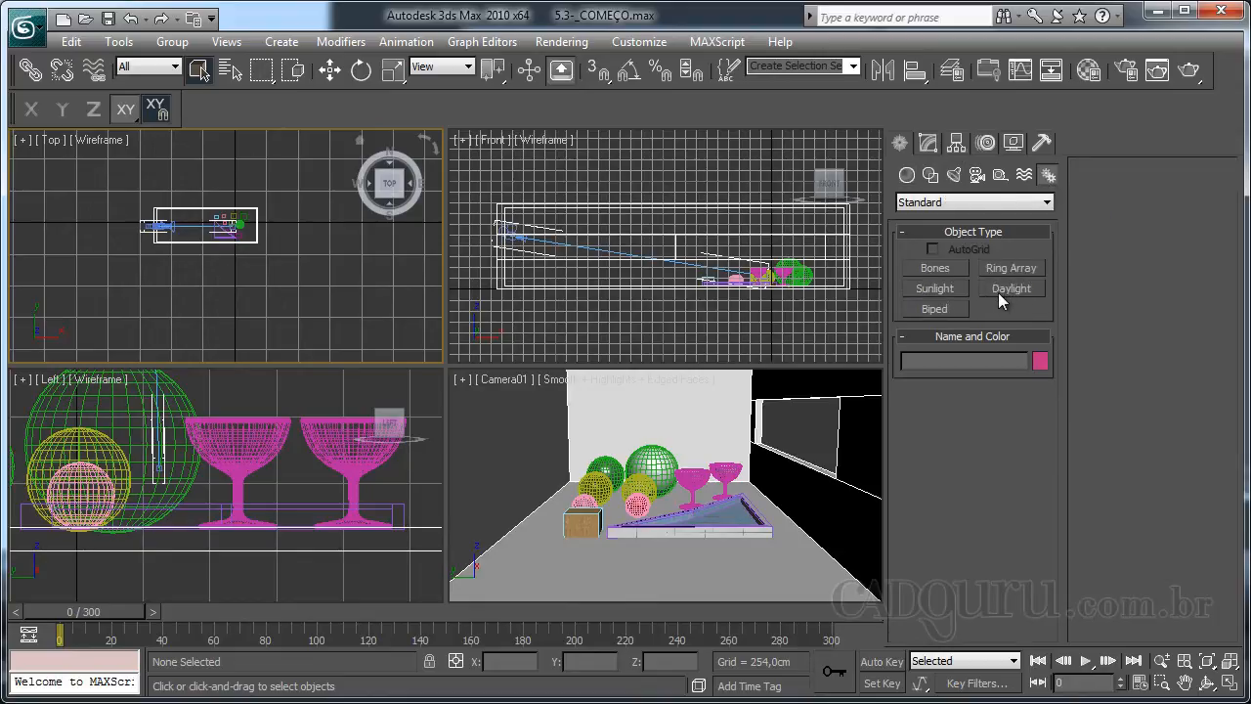
click(1003, 292)
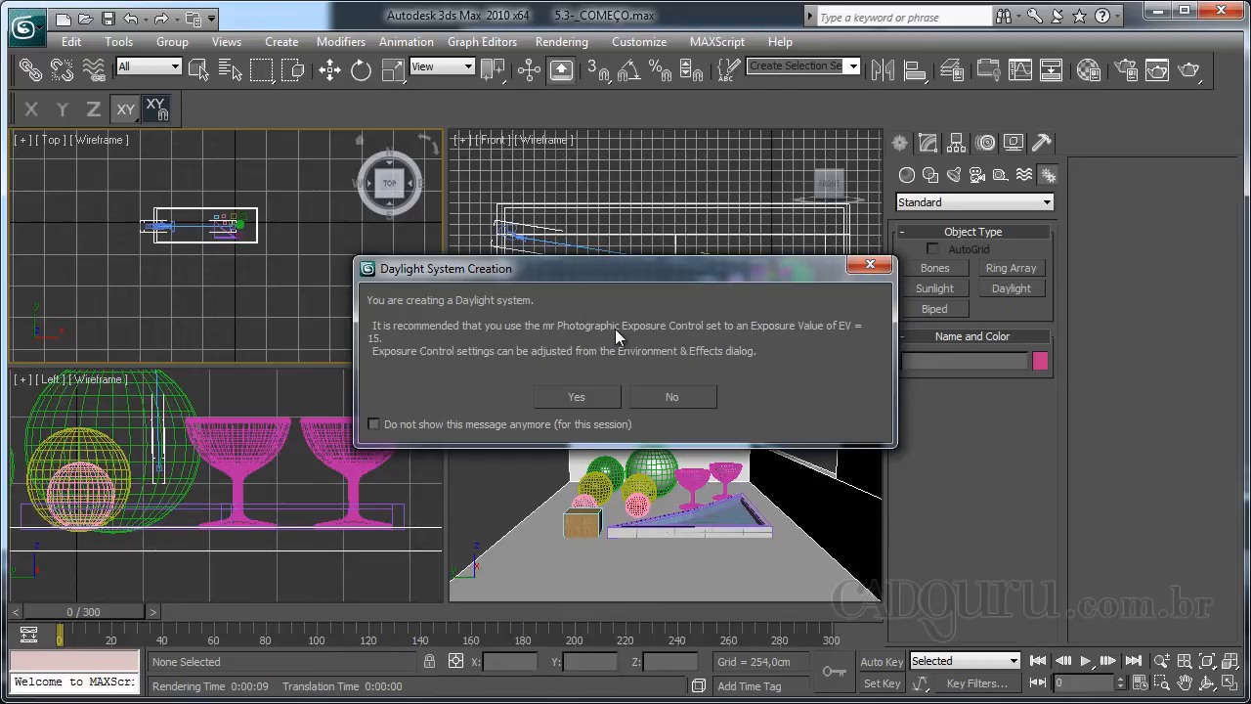
click(577, 396)
middle_drag(260, 260, 279, 275)
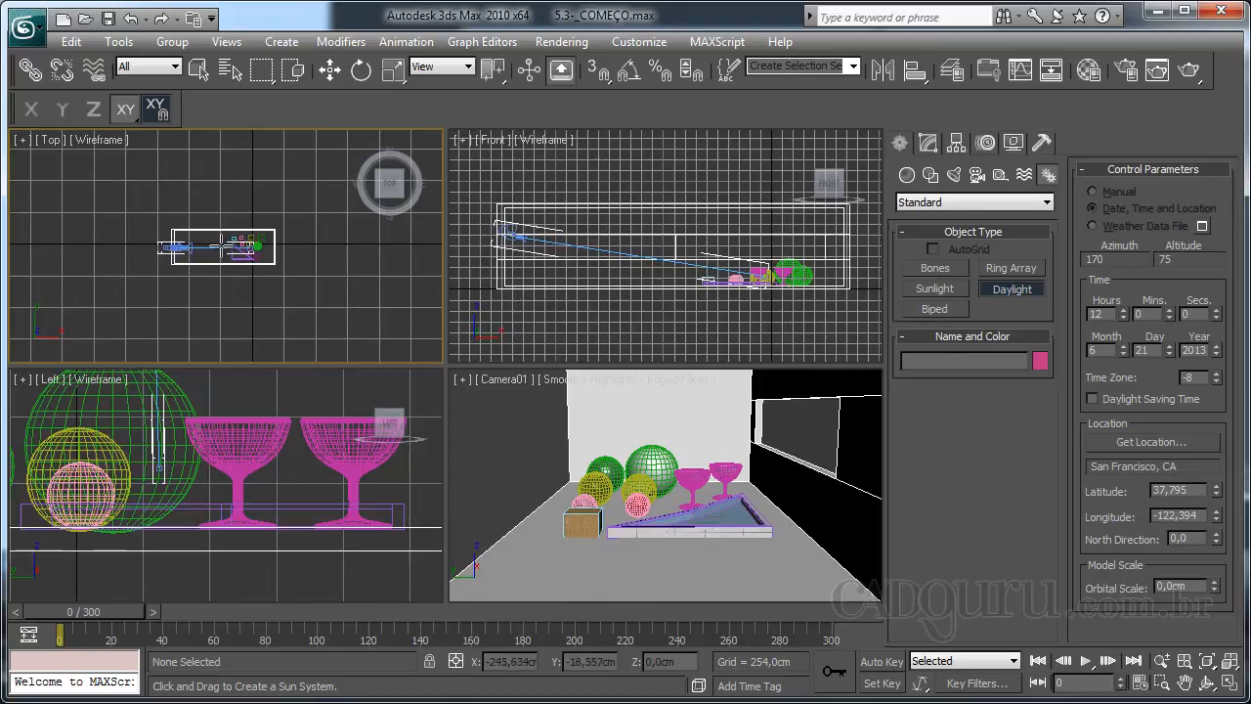
mouse_move(222, 245)
mouse_down()
mouse_move(303, 313)
mouse_move(223, 248)
mouse_move(257, 288)
mouse_up()
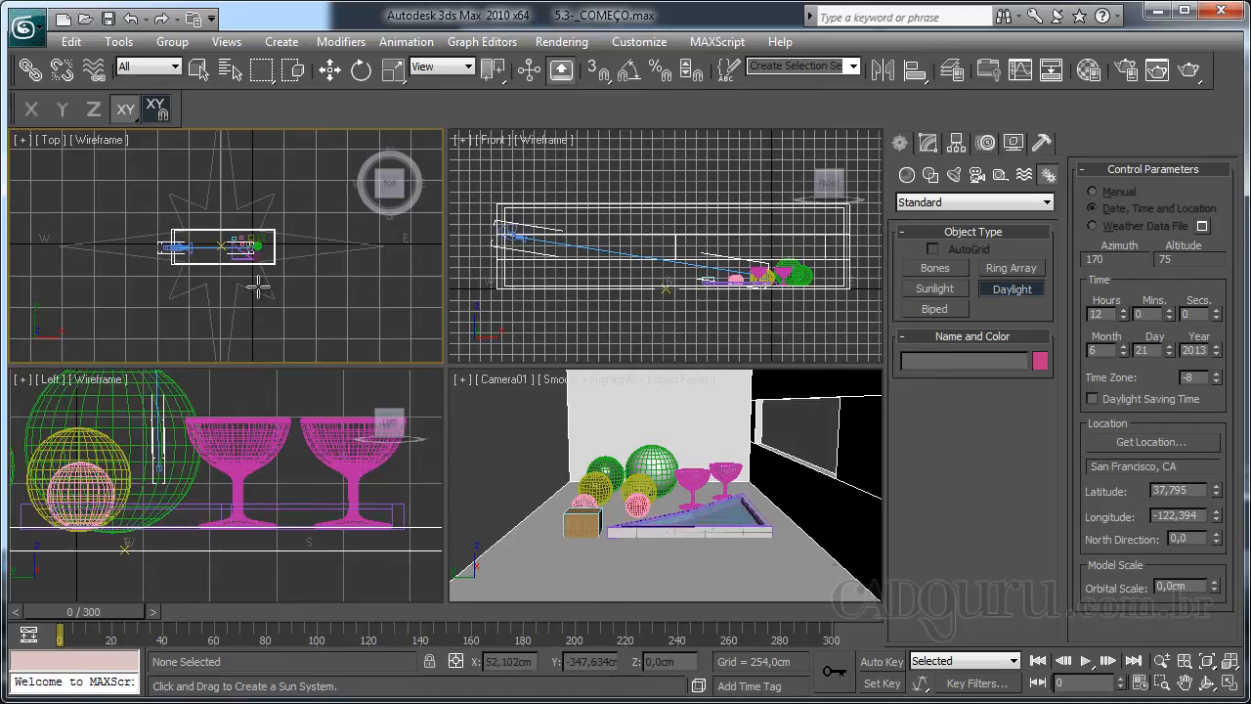
drag(257, 284, 260, 283)
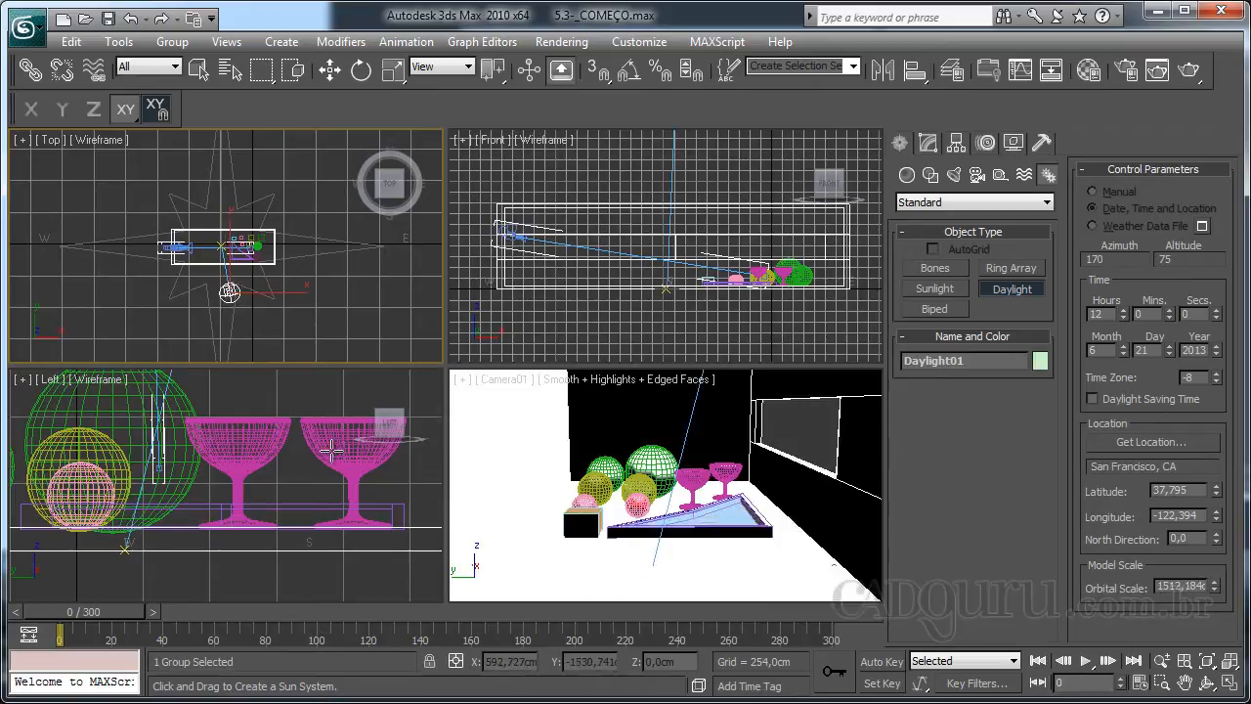
click(328, 446)
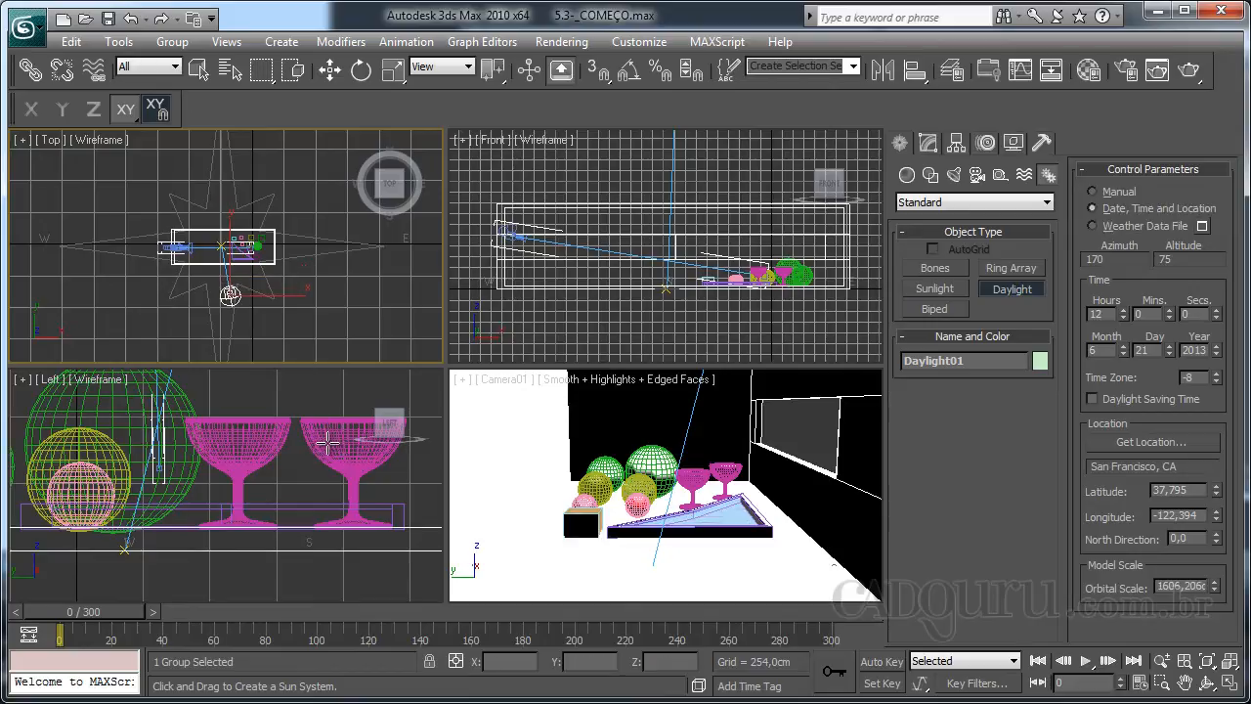
- Open the date, time and location setup of the new Daylight system
click(926, 144)
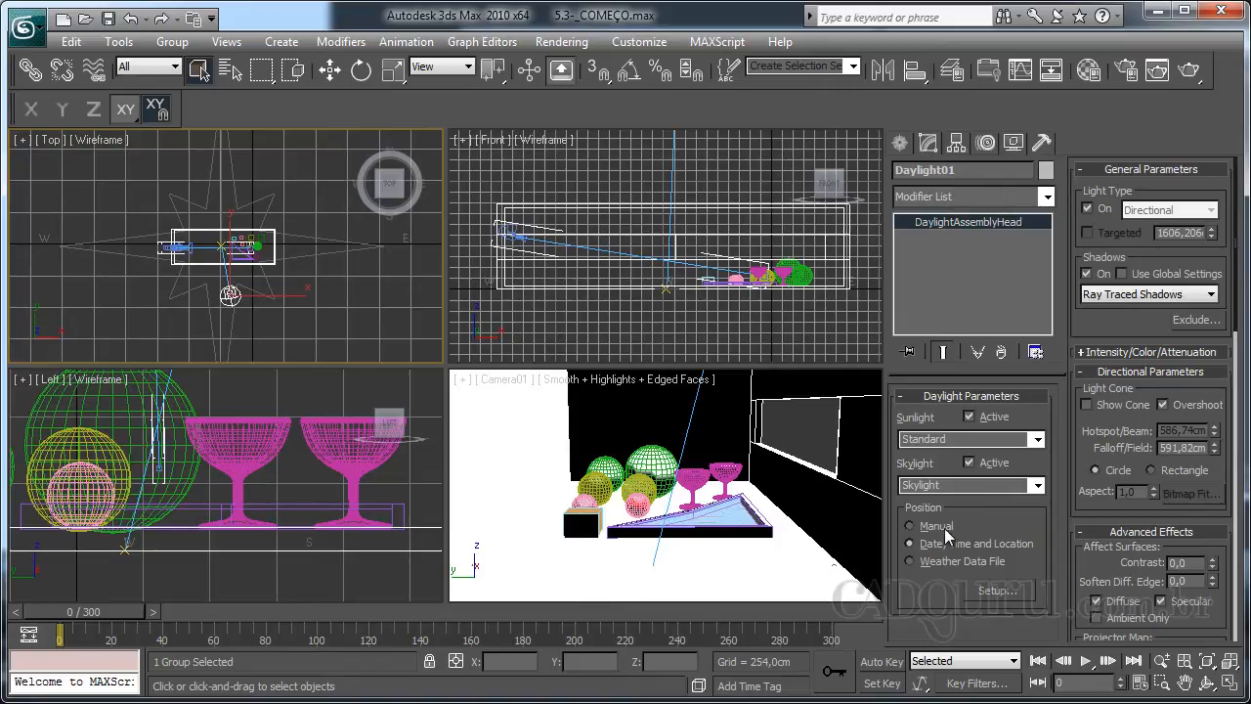
right_click(666, 284)
scroll(654, 275, down, 2)
scroll(652, 269, down, 6)
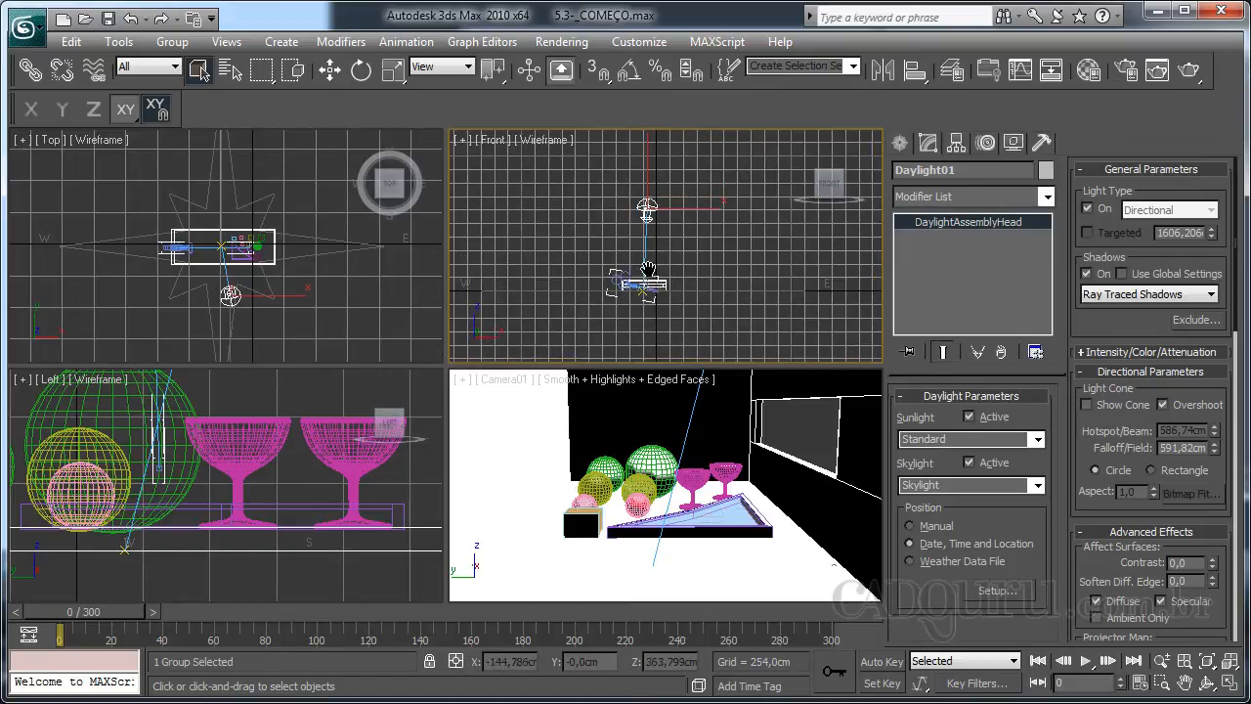
alt+middle_drag(661, 230, 685, 239)
key(w)
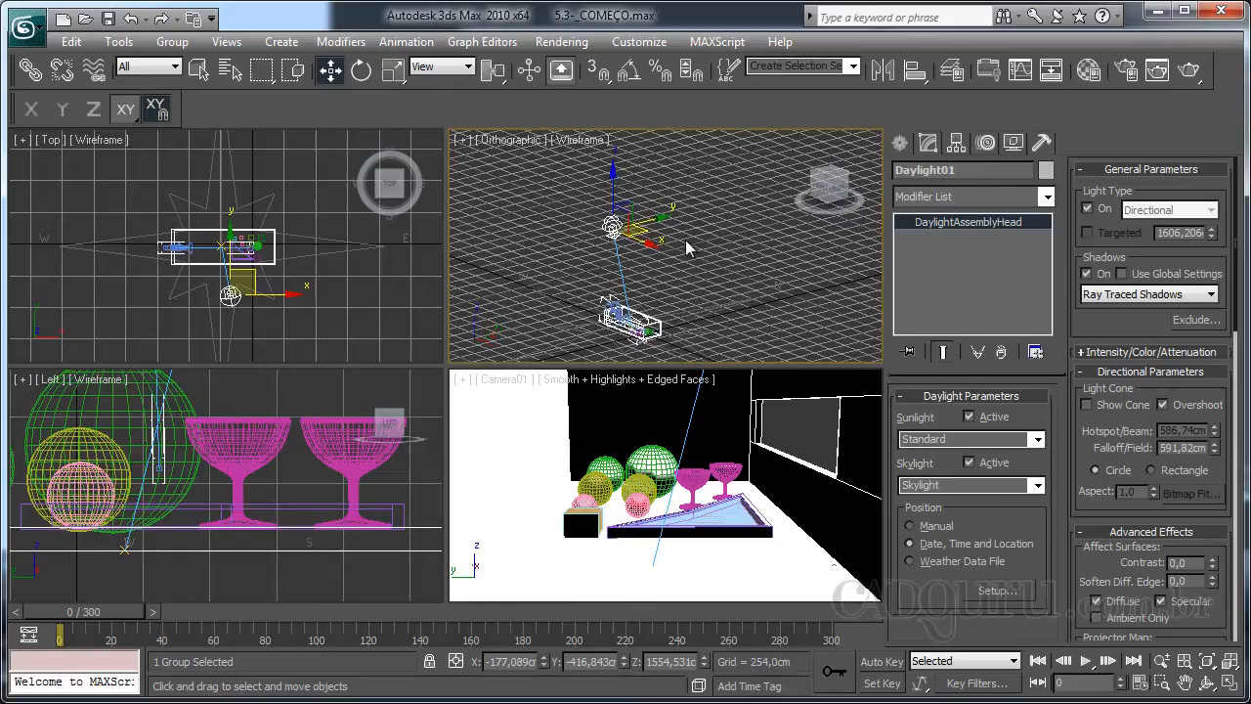
click(1005, 593)
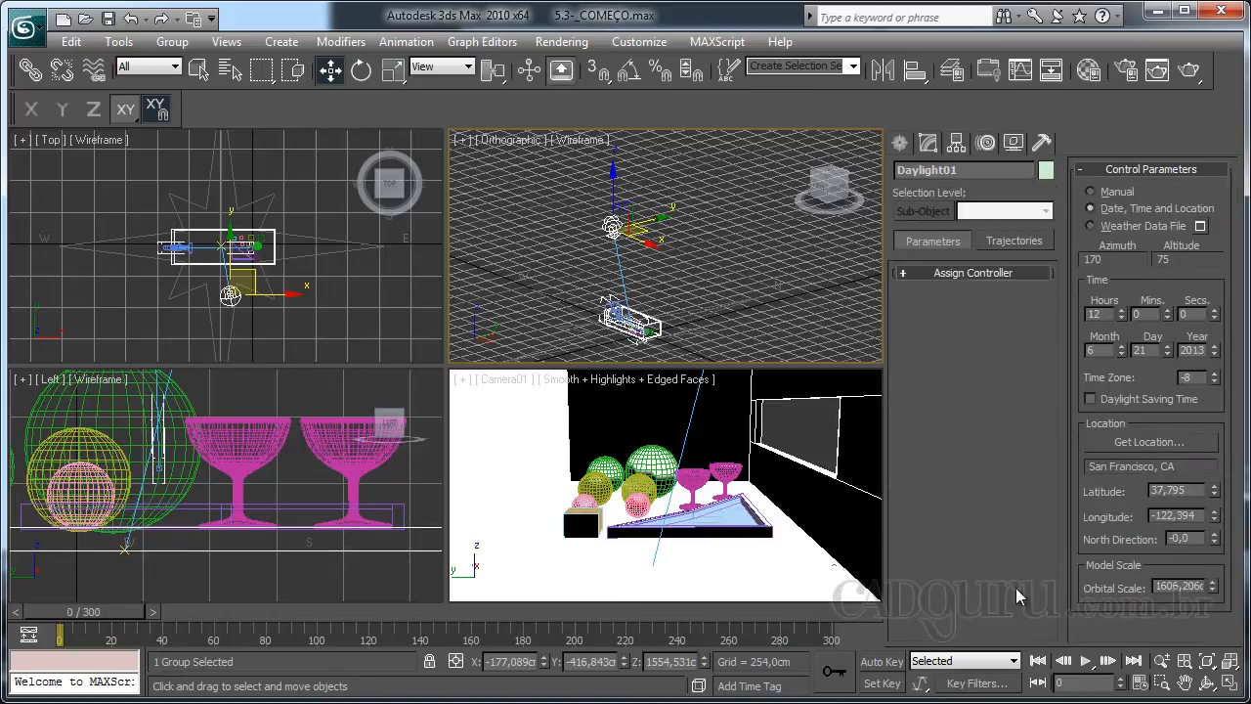
- Set the daylight location to Sao Paulo, Brazil, using the South America map, and the time to 15 hours
click(1132, 445)
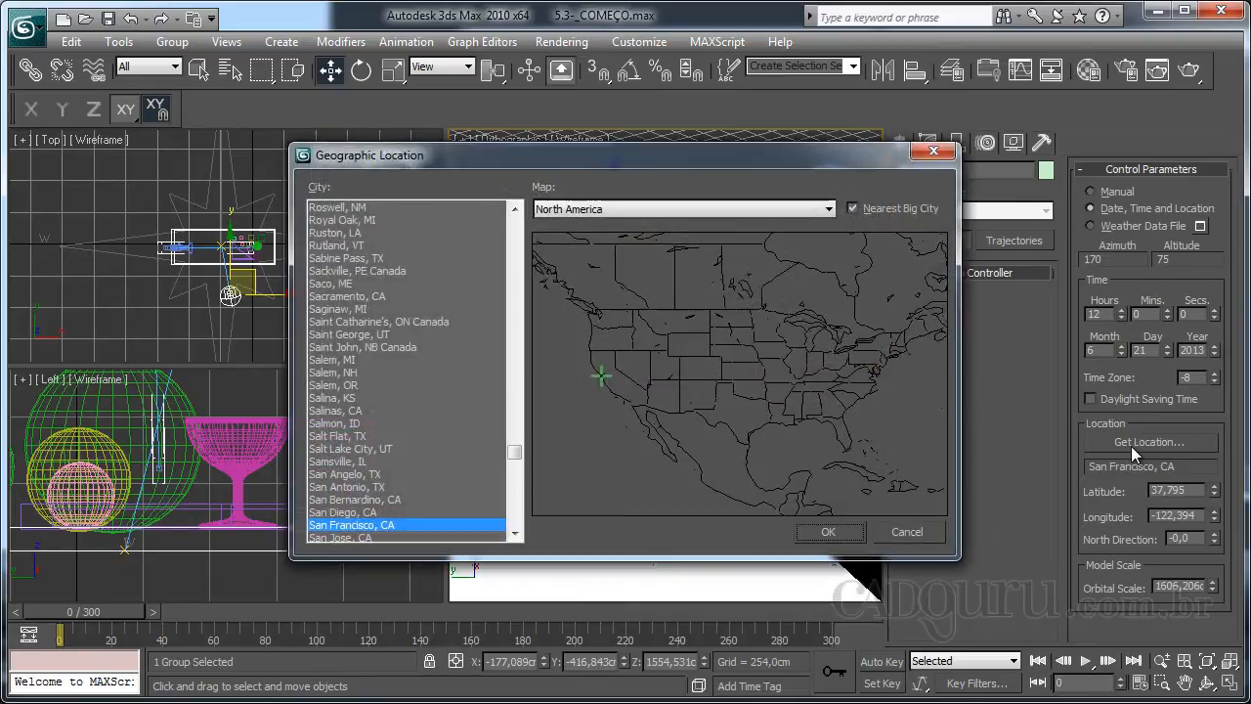
click(626, 210)
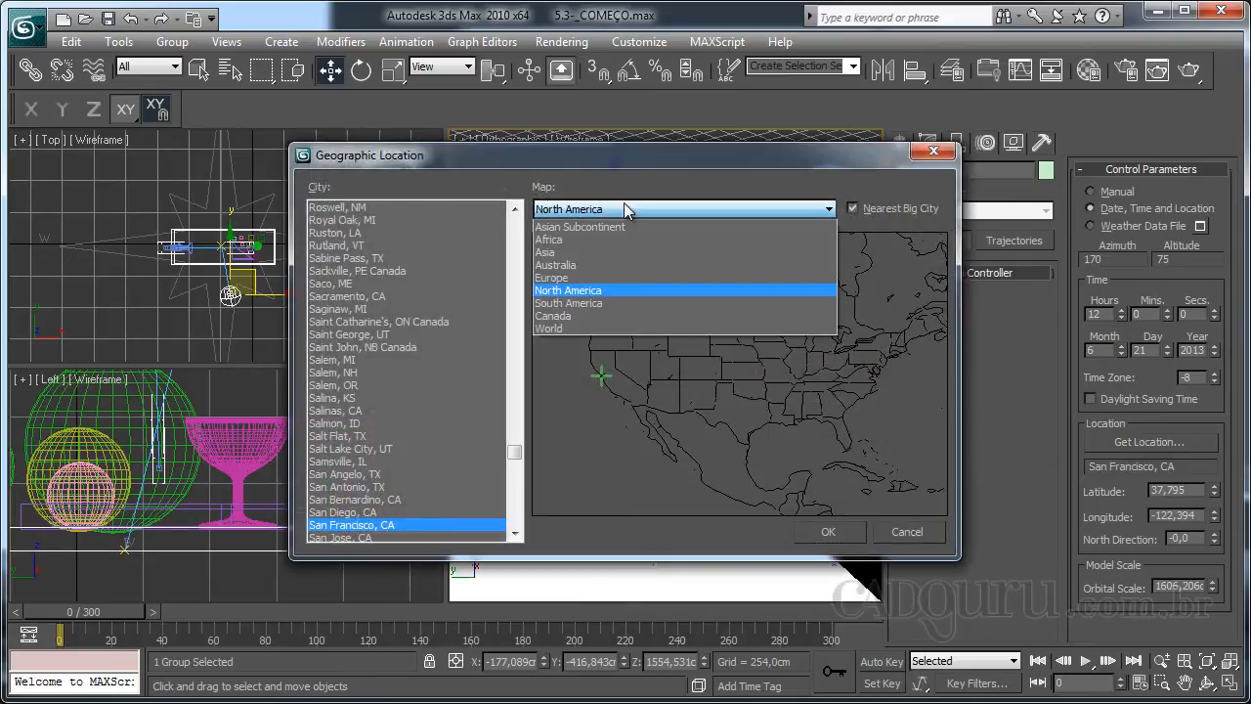
click(577, 304)
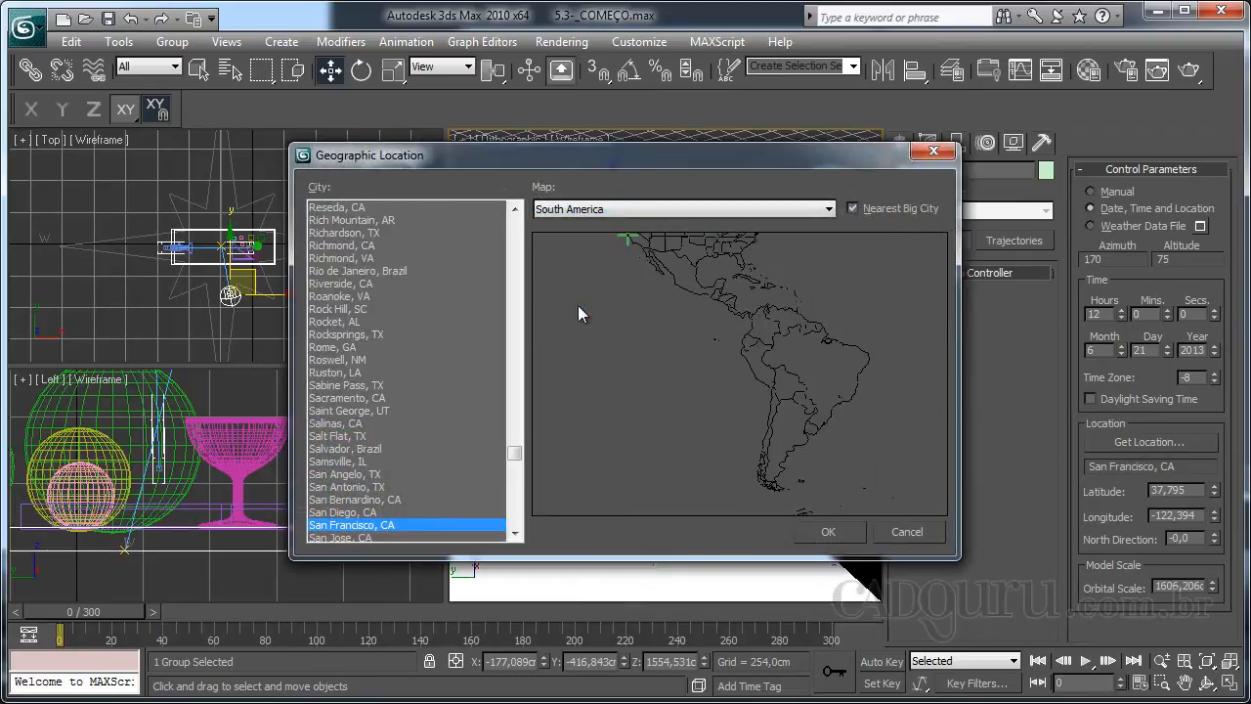
click(836, 400)
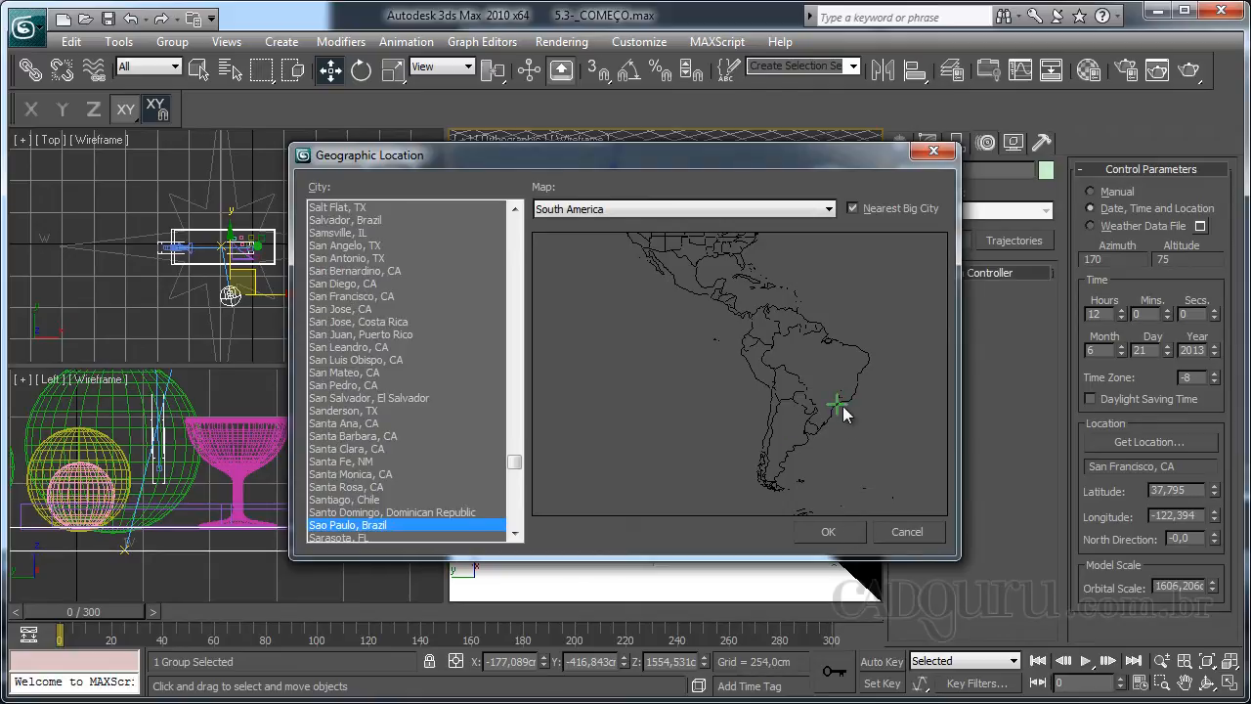
click(515, 534)
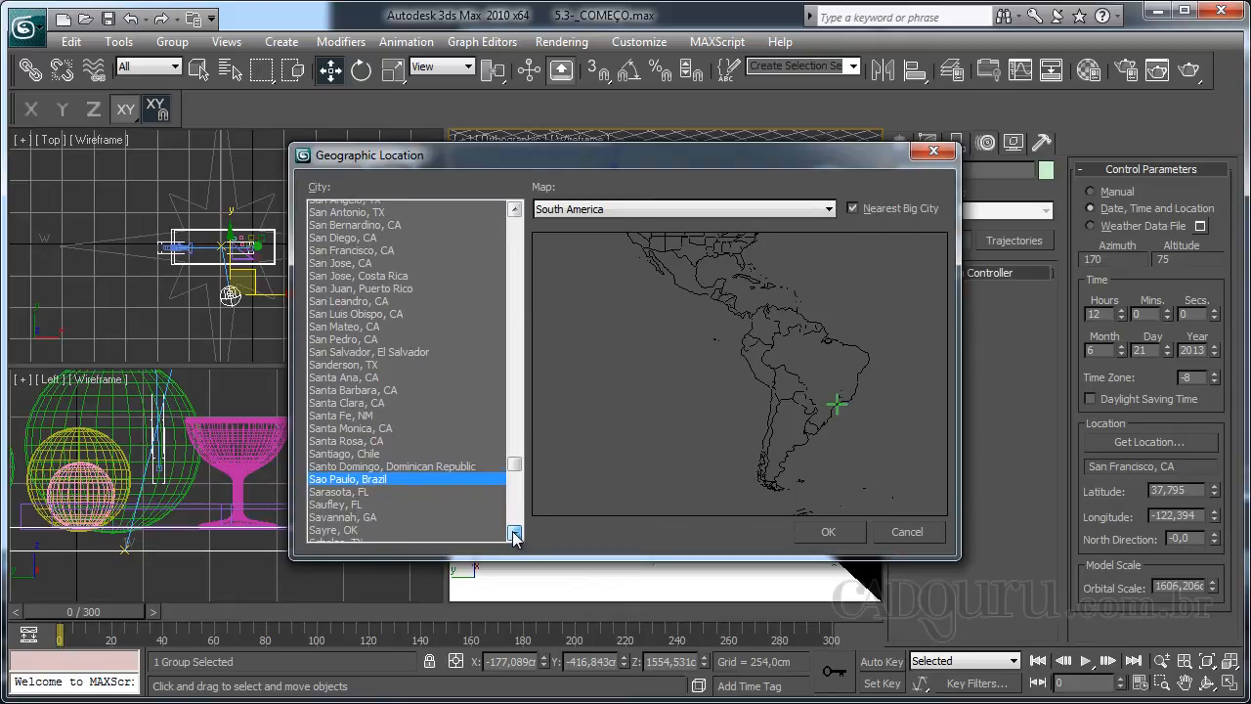
click(829, 532)
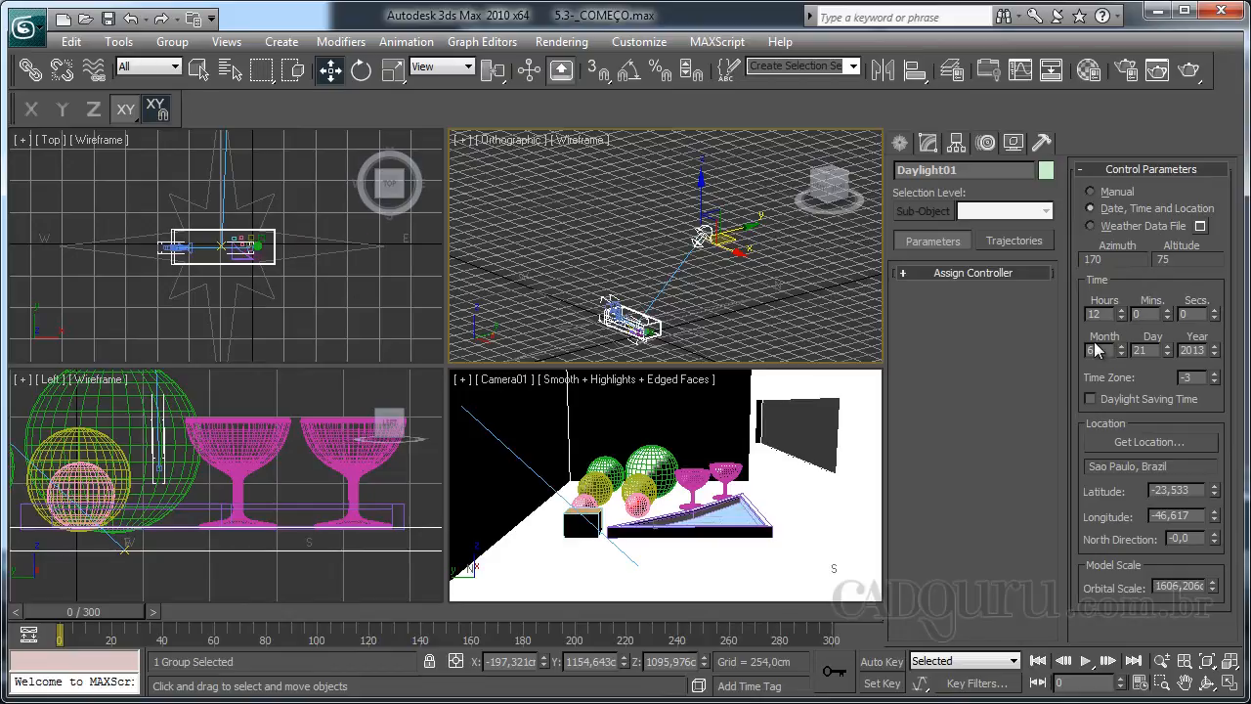
click(1121, 310)
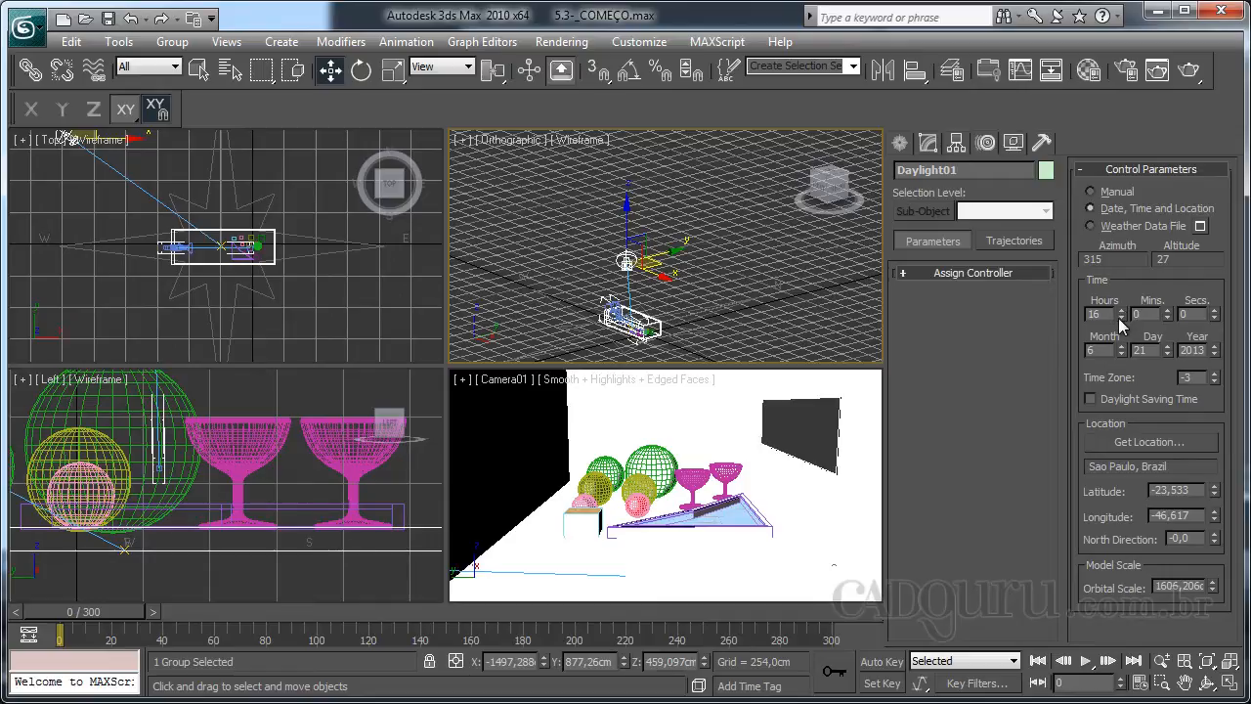
click(1122, 317)
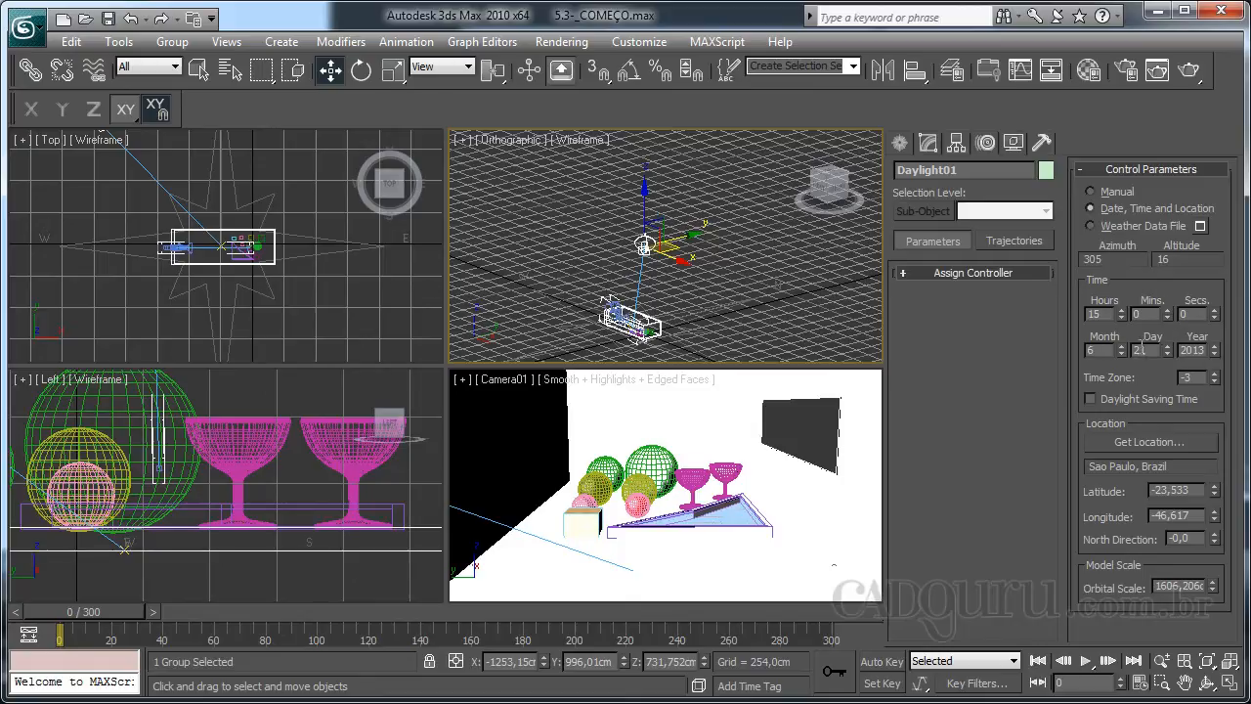
- Select the compass helper and the sun light head in turn to examine the two parts of the Daylight system
scroll(278, 275, down, 3)
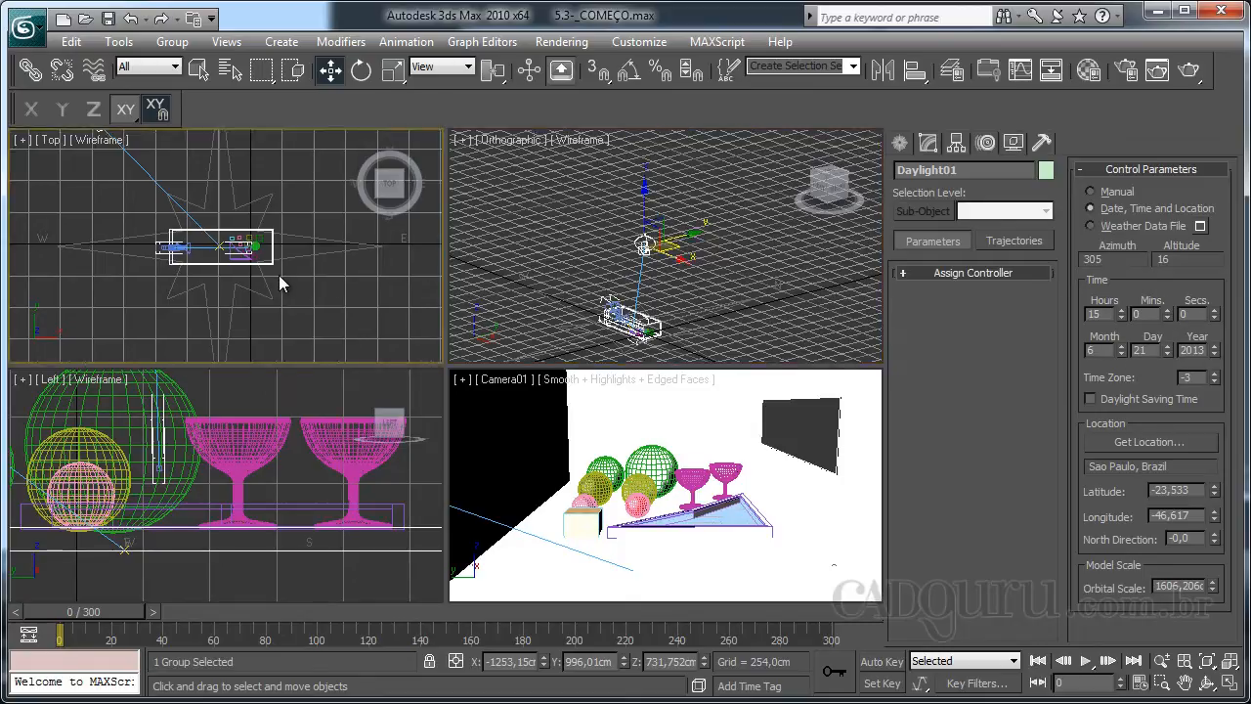
click(309, 250)
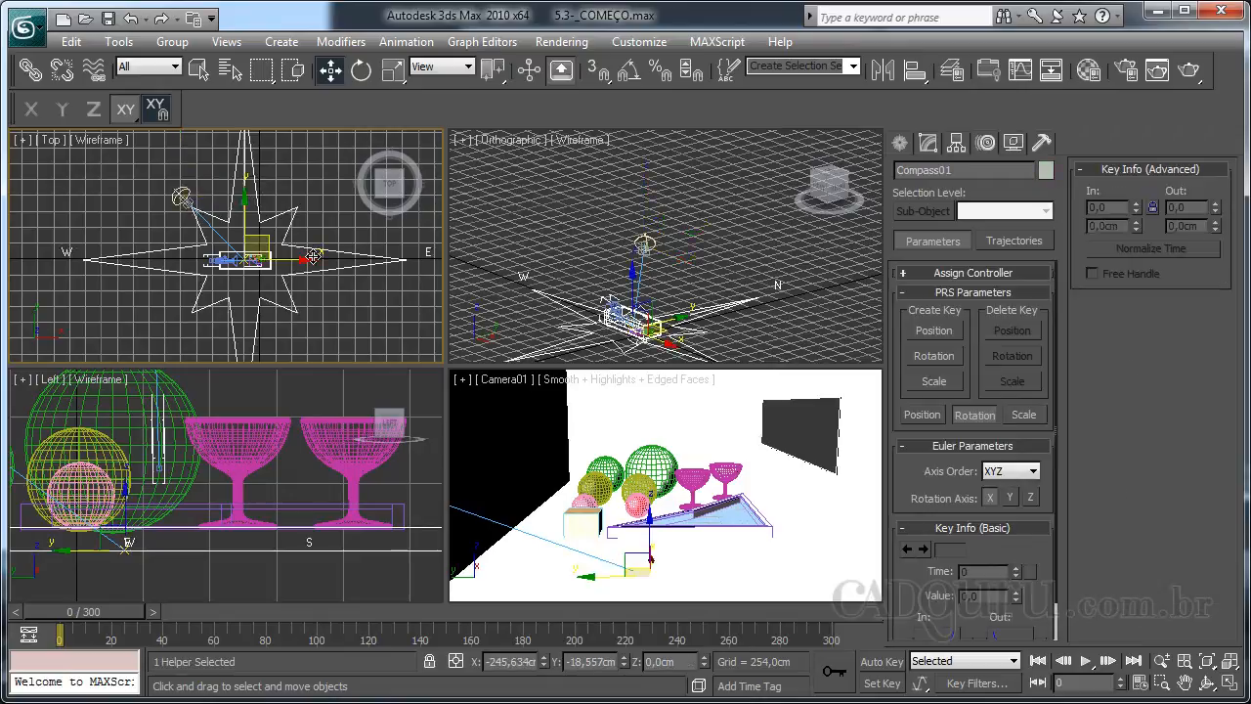
scroll(321, 245, down, 3)
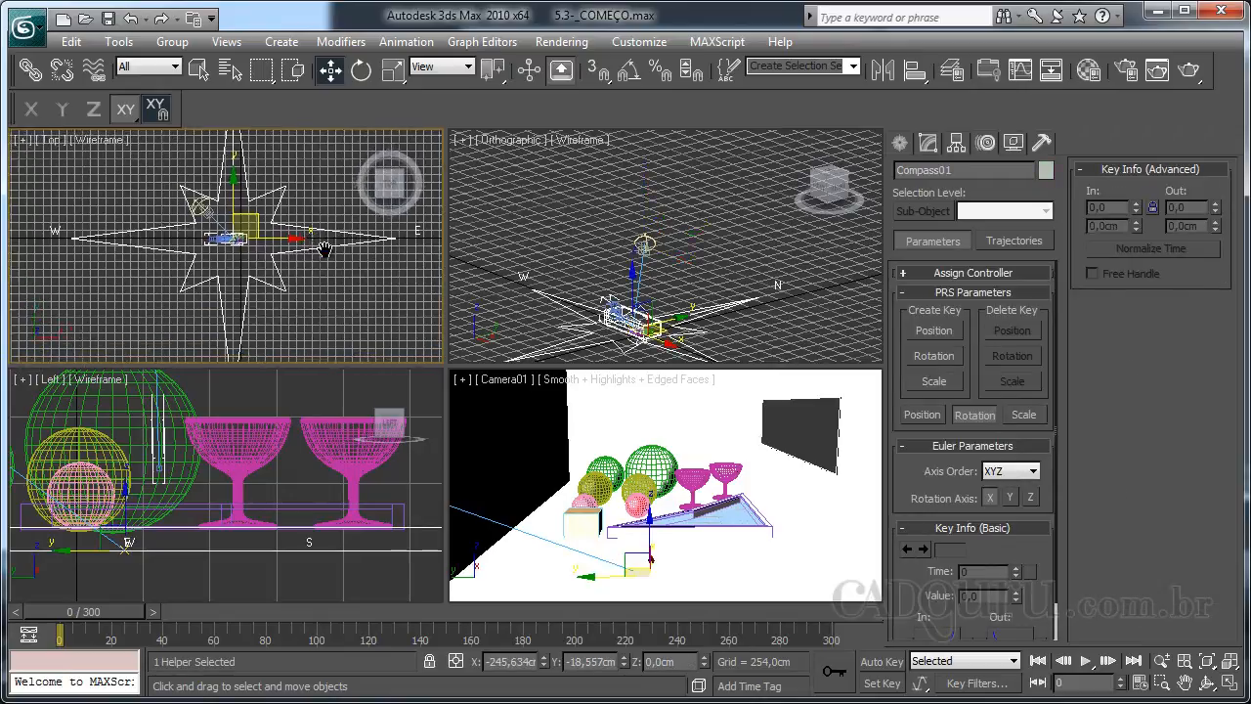
click(558, 307)
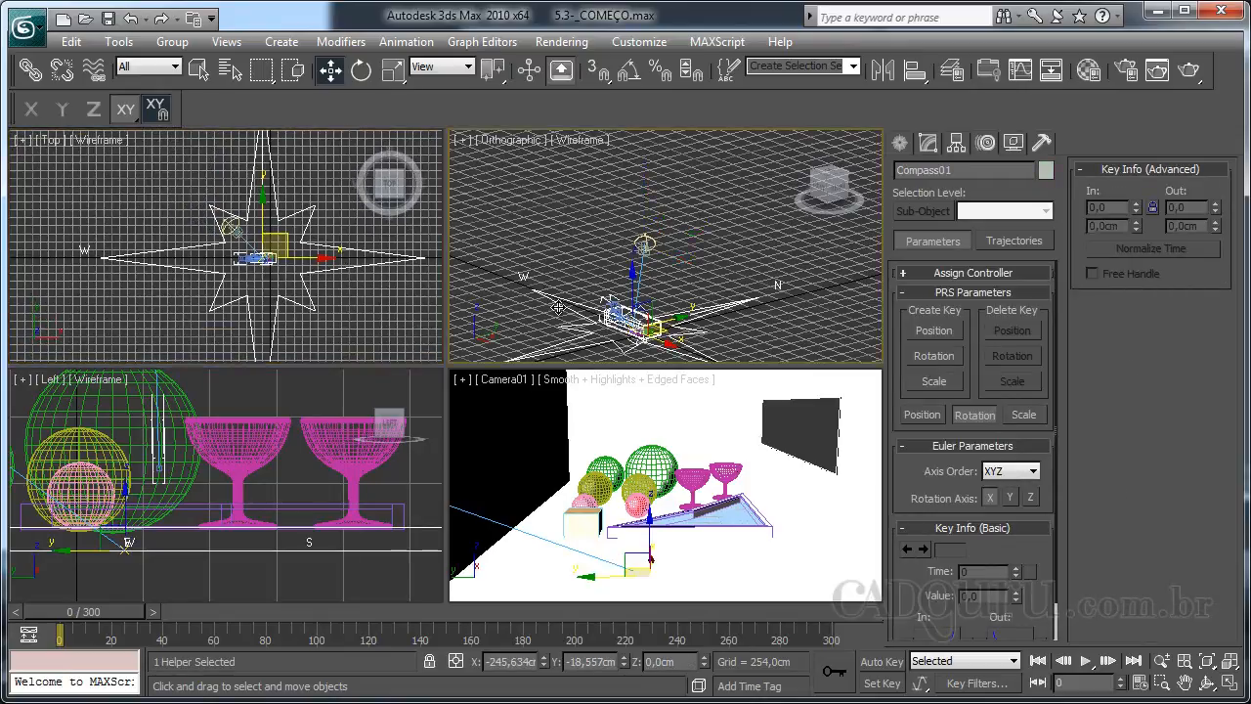
click(645, 242)
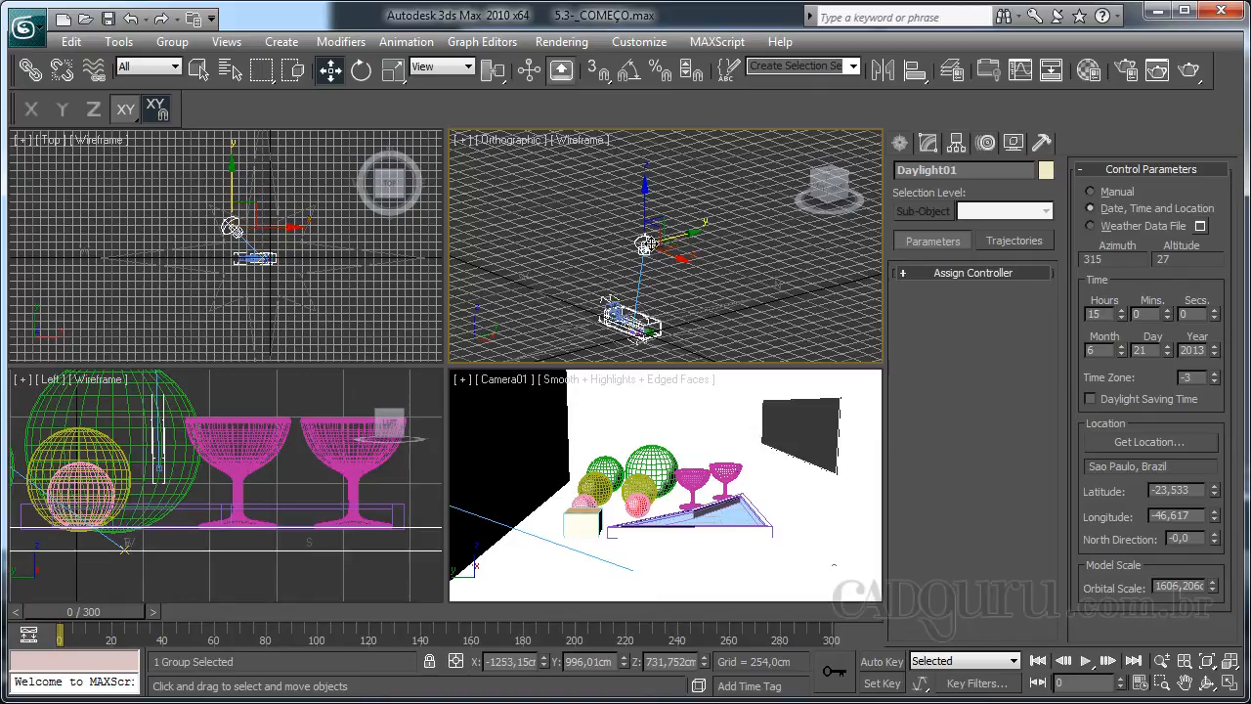
- Rotate the Daylight system's compass helper around the Z axis to about 123 degrees, swinging the sun around the room
click(559, 299)
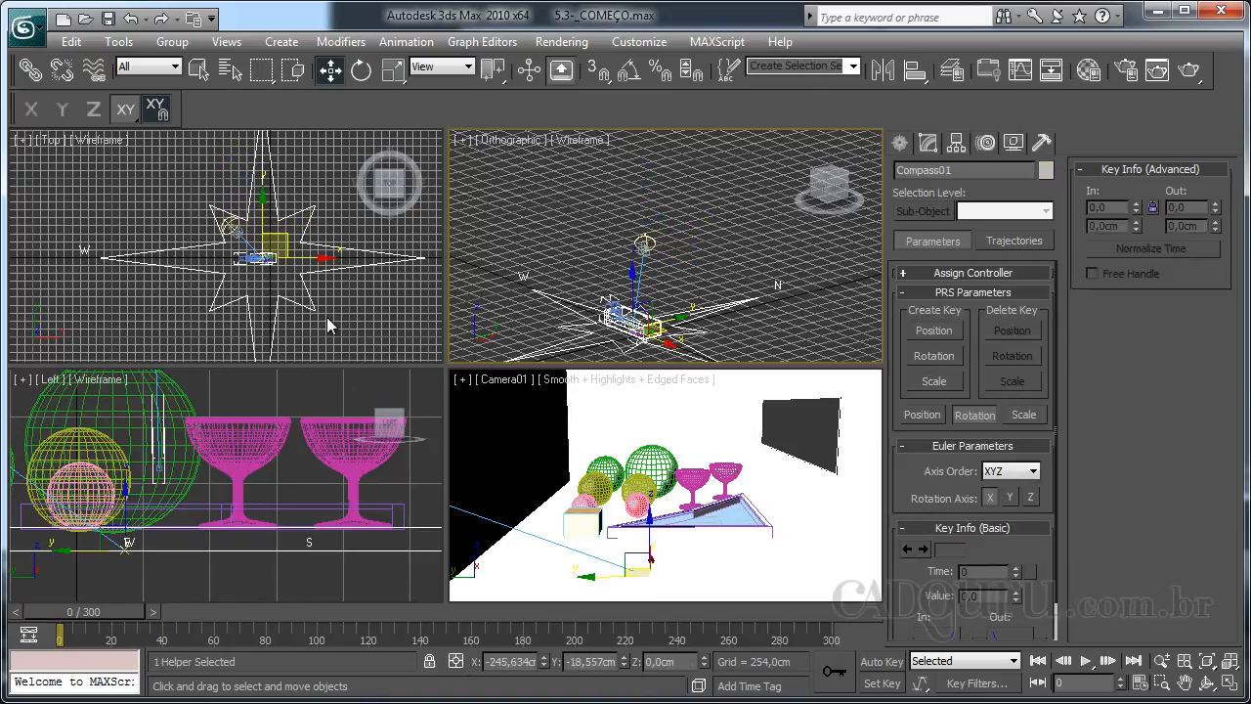
middle_drag(525, 271, 544, 233)
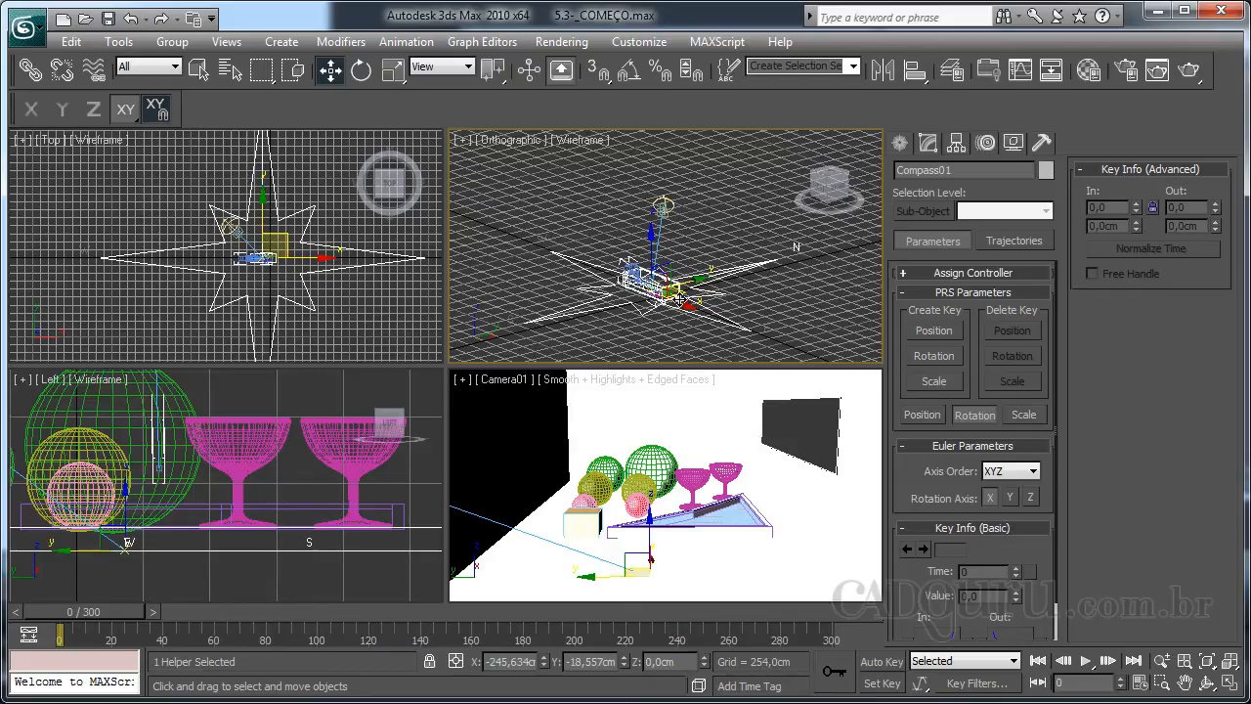
mouse_move(724, 294)
mouse_down()
mouse_move(611, 308)
mouse_move(716, 291)
mouse_up()
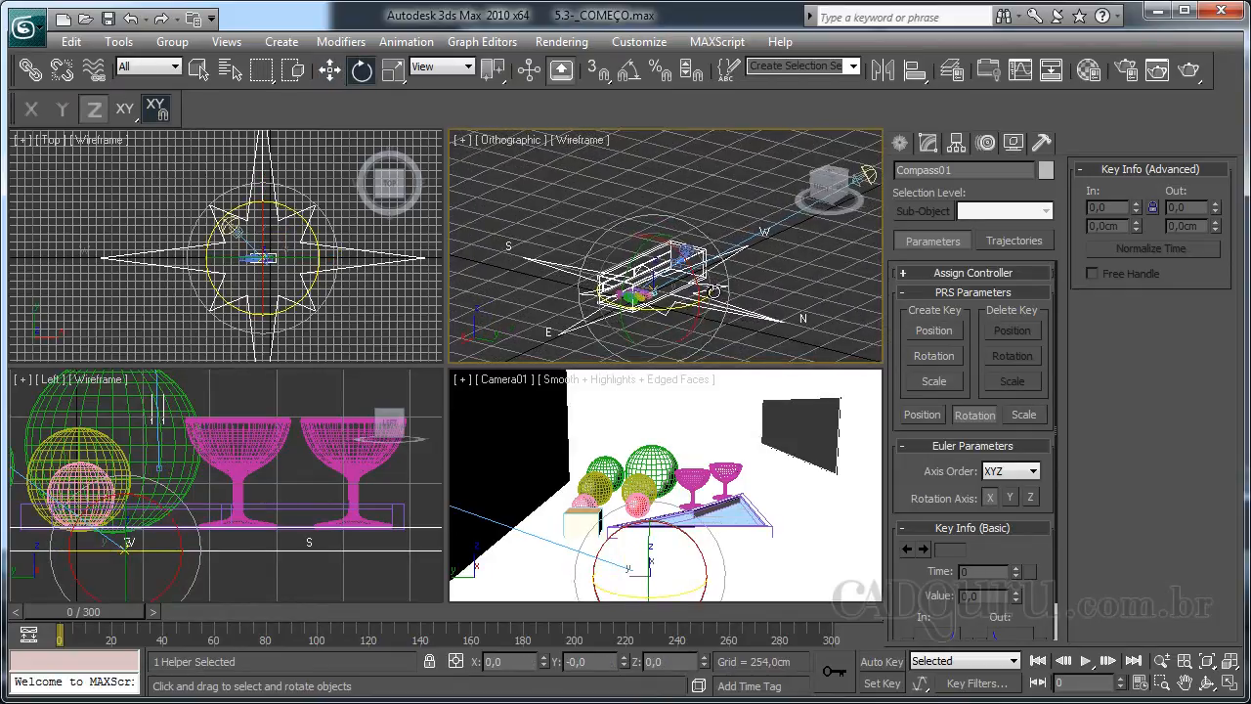
alt+middle_drag(662, 307, 673, 332)
drag(672, 333, 706, 233)
drag(826, 153, 796, 331)
alt+middle_drag(459, 294, 799, 321)
key(z)
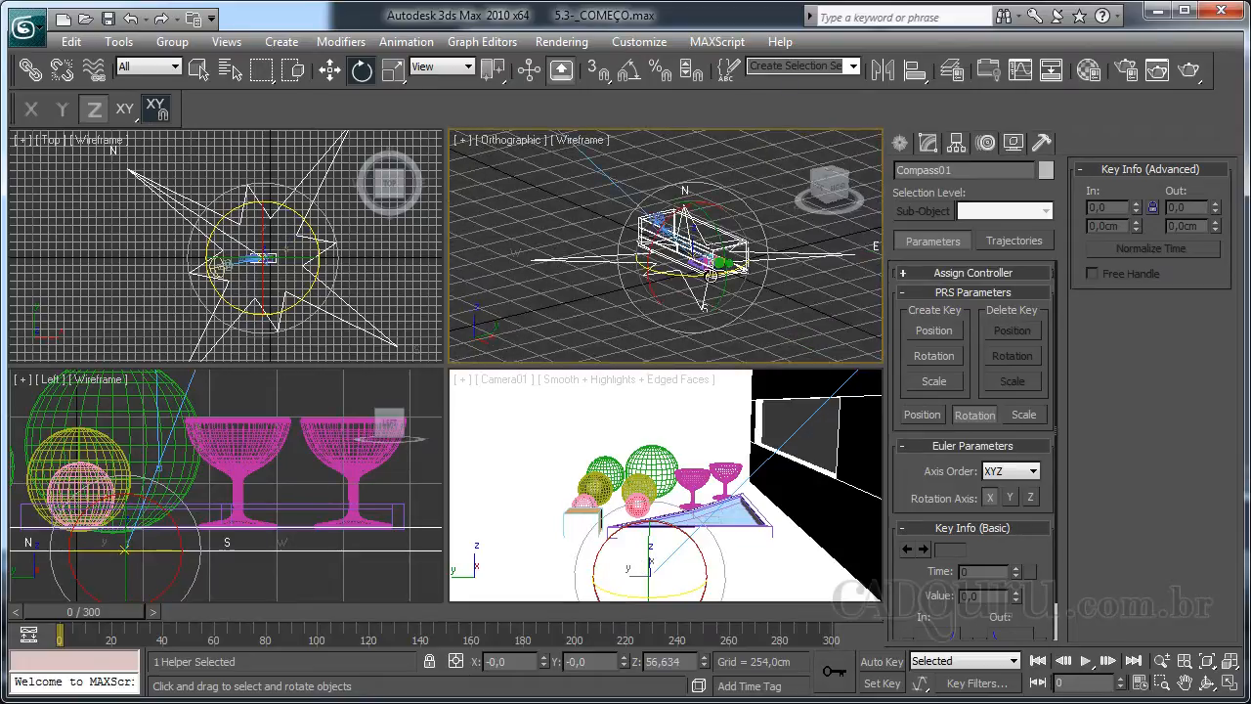
drag(711, 277, 747, 264)
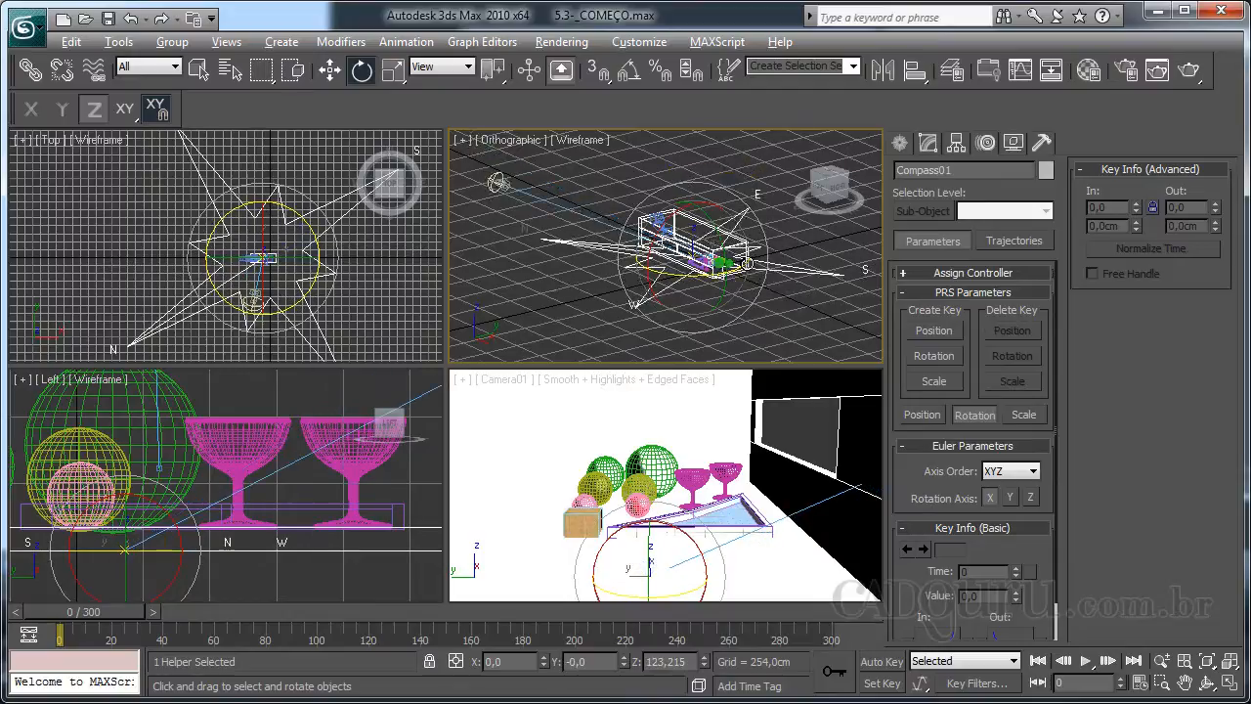
- Fine-tune the compass helper's rotation around the Z axis to about 122.9 degrees
alt+middle_drag(747, 264, 839, 329)
drag(755, 326, 795, 292)
key(w)
alt+middle_drag(748, 314, 733, 317)
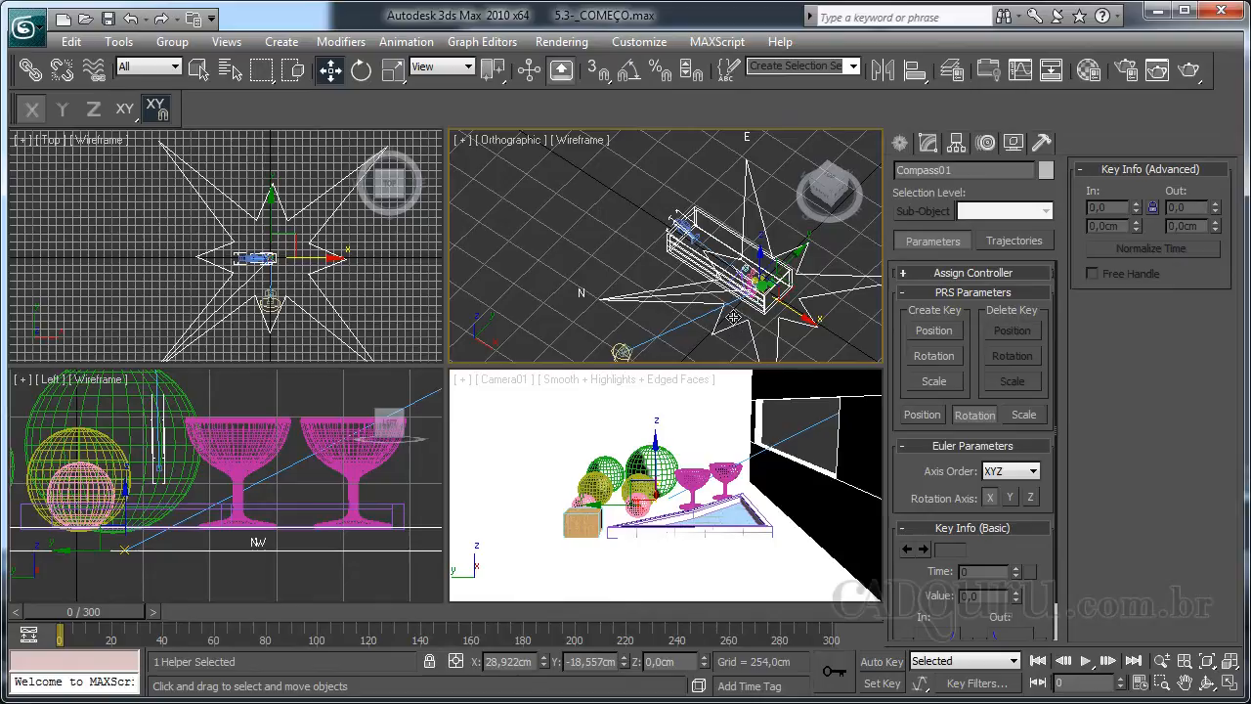
key(e)
drag(751, 334, 726, 333)
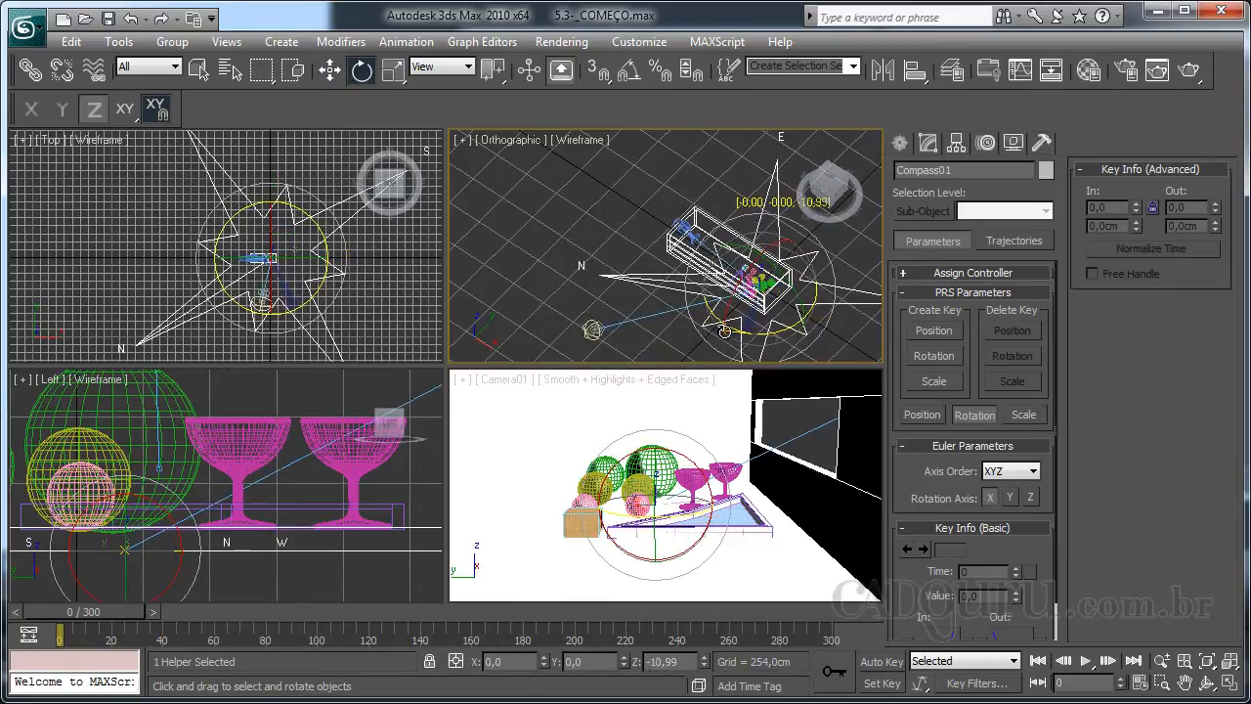
- Raise the compass helper vertically to a height of about 13.3 cm in the Left view
scroll(352, 453, down, 4)
middle_drag(350, 455, 293, 514)
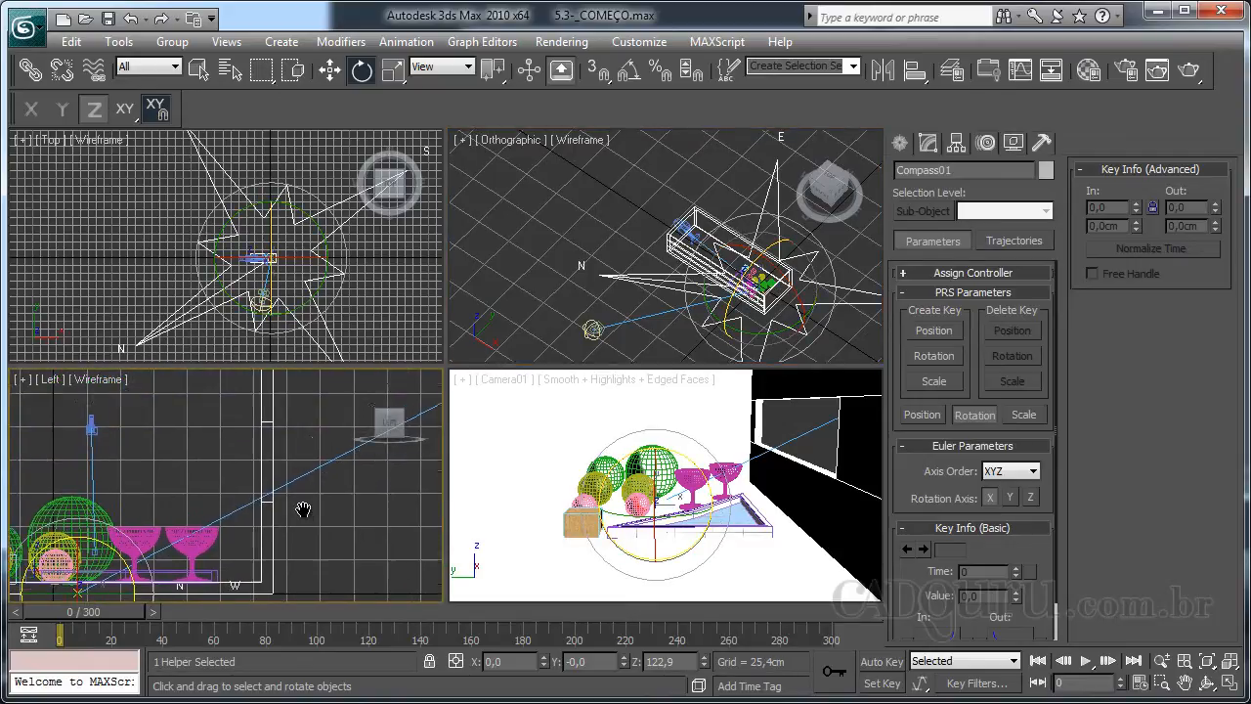
scroll(291, 522, down, 3)
scroll(162, 506, down, 2)
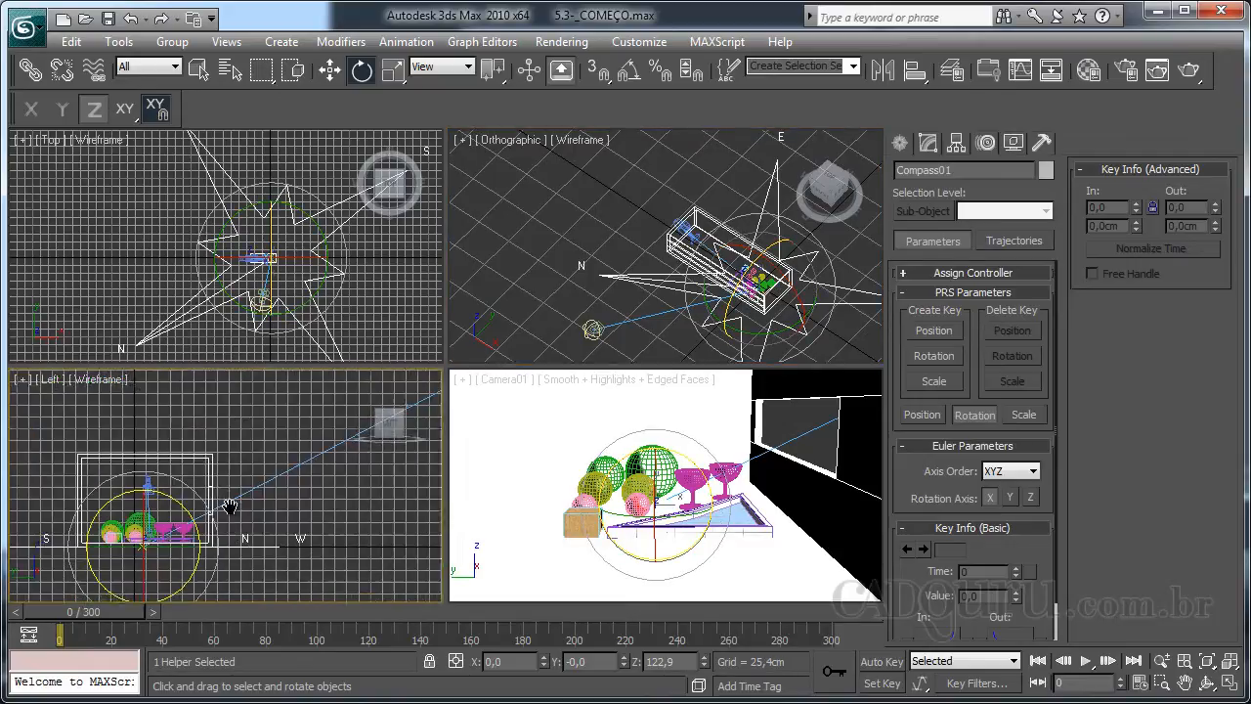
key(w)
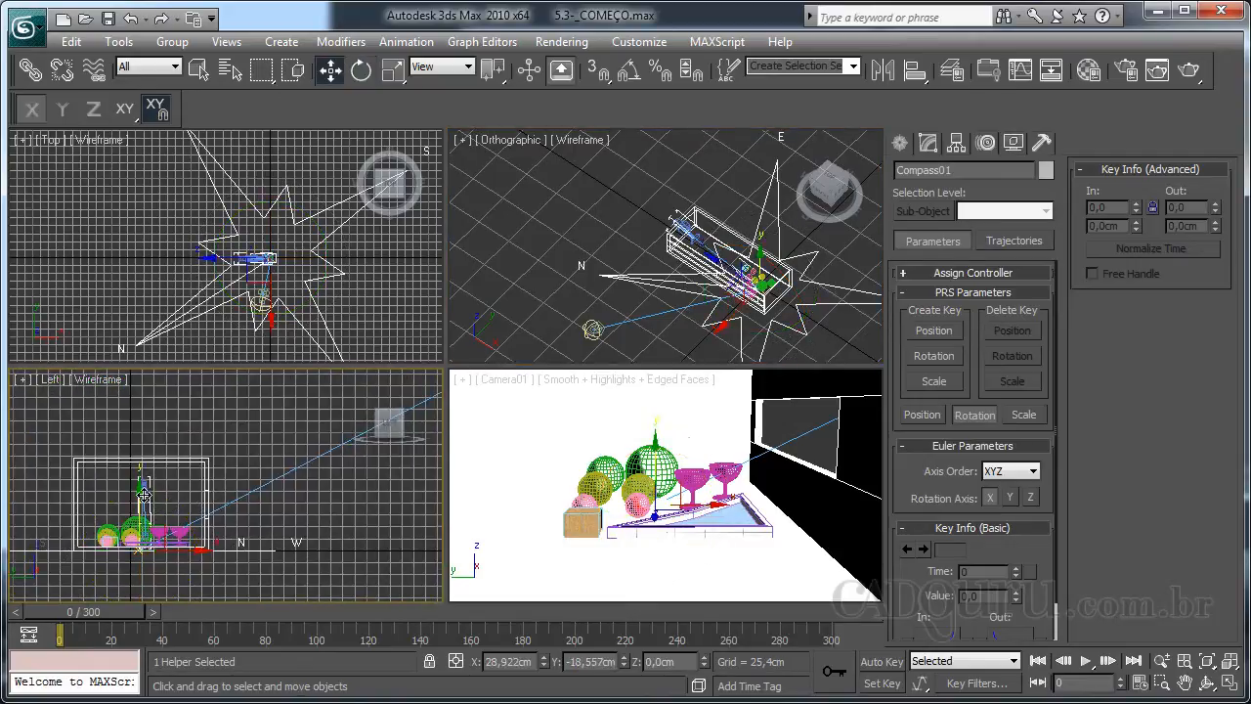
drag(145, 485, 144, 489)
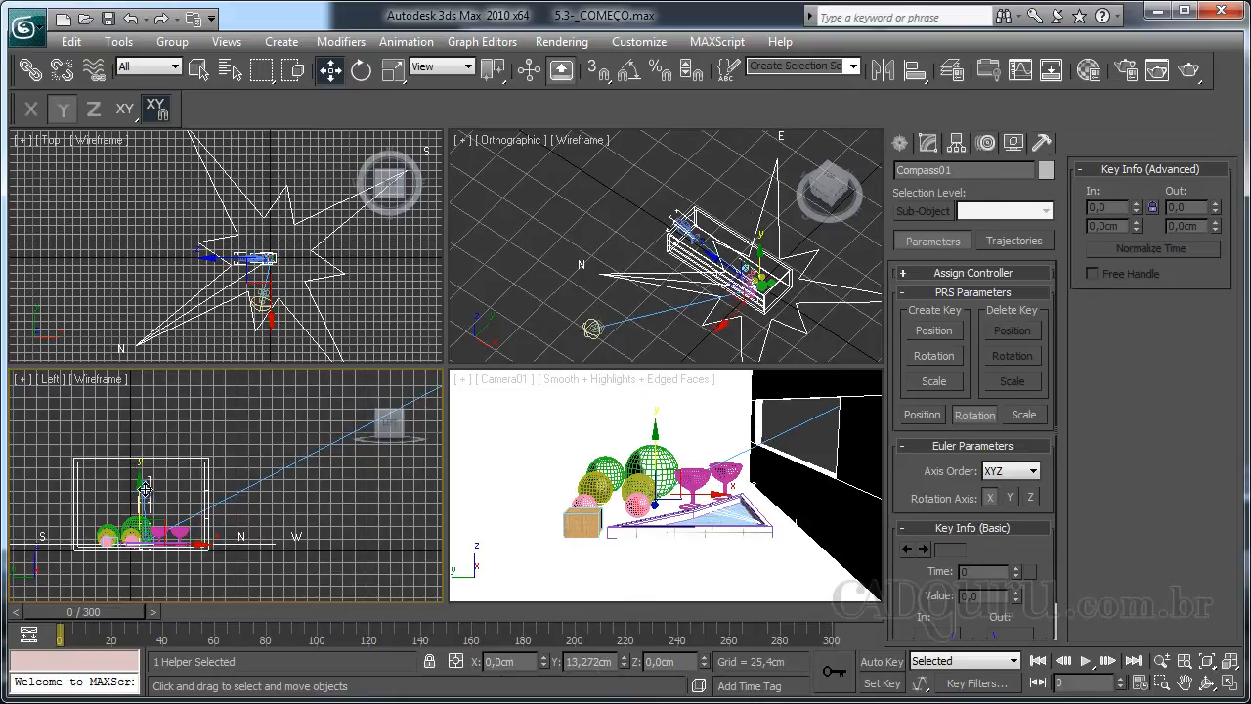
- Select the Daylight system's sun head and display its modifiable parameters, keeping both the sun and the room in view
middle_drag(355, 486, 183, 541)
scroll(184, 540, down, 3)
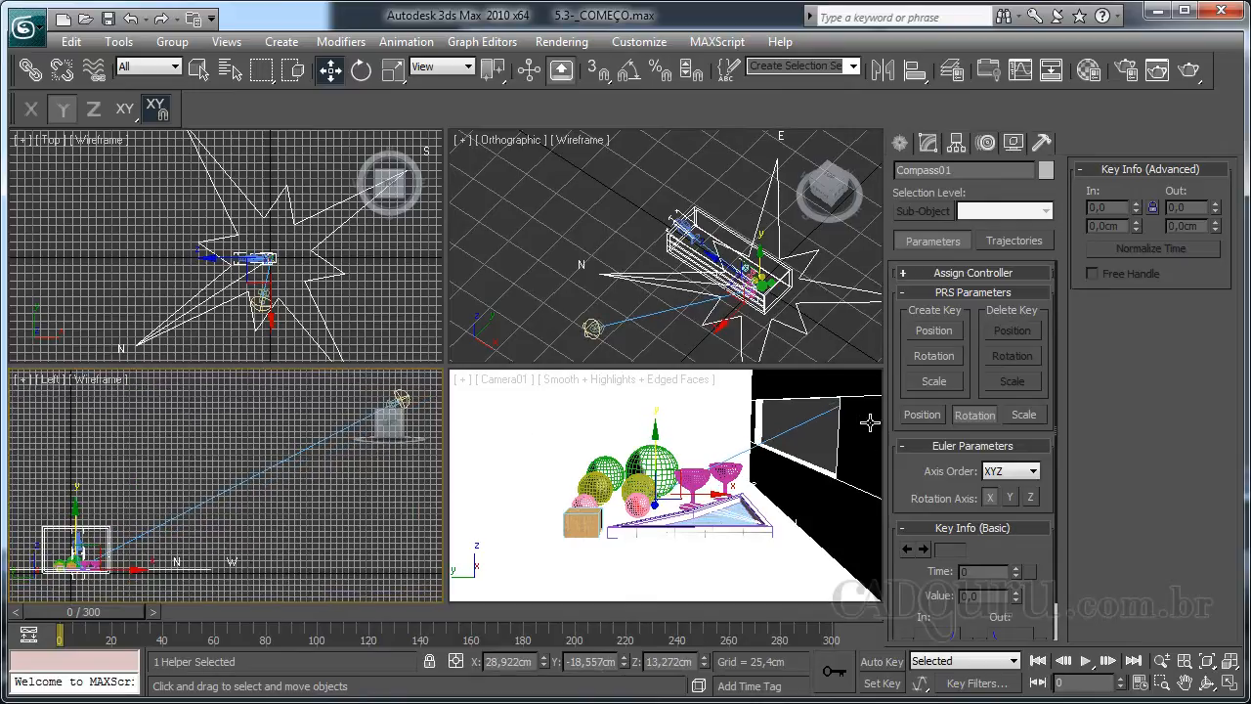
scroll(578, 237, down, 2)
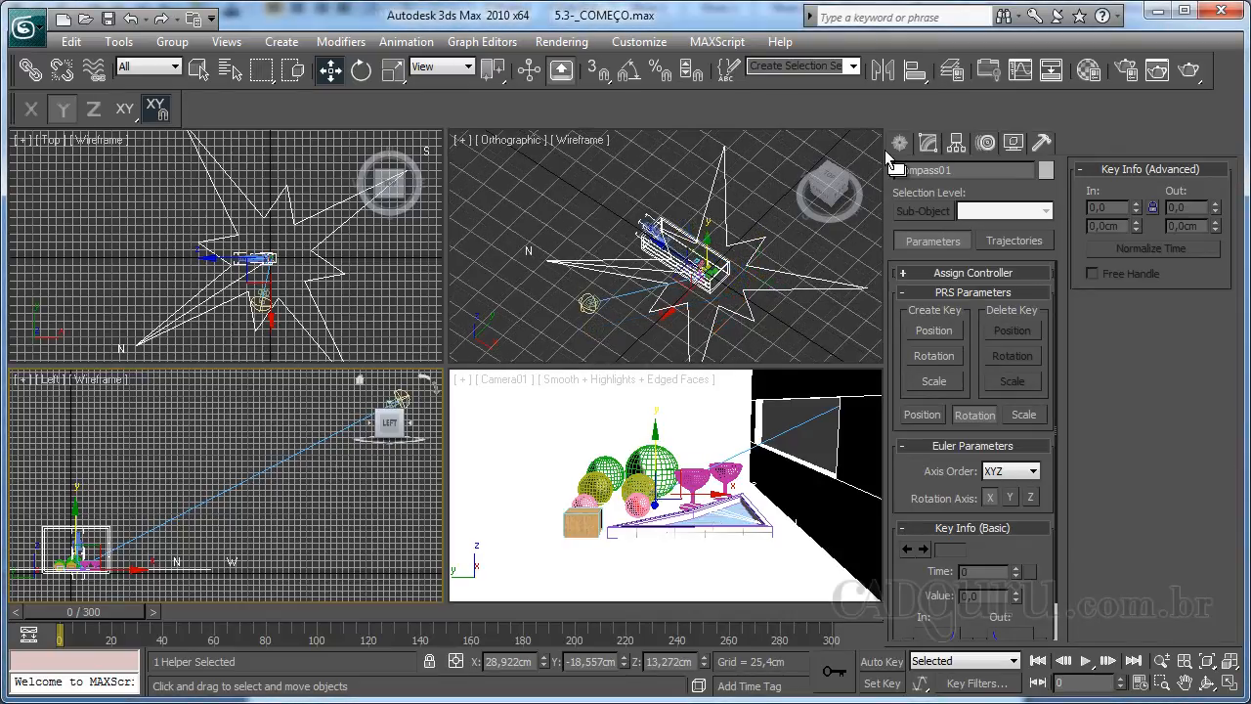
click(928, 143)
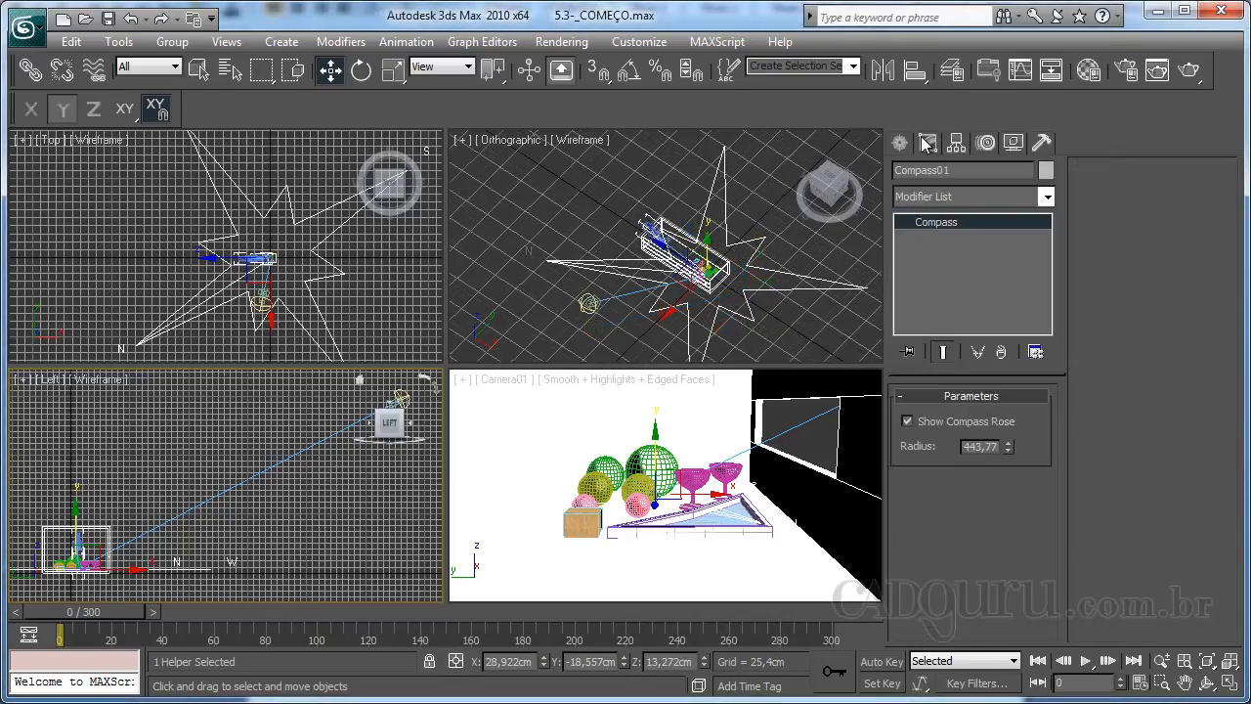
click(587, 304)
middle_drag(616, 310, 538, 217)
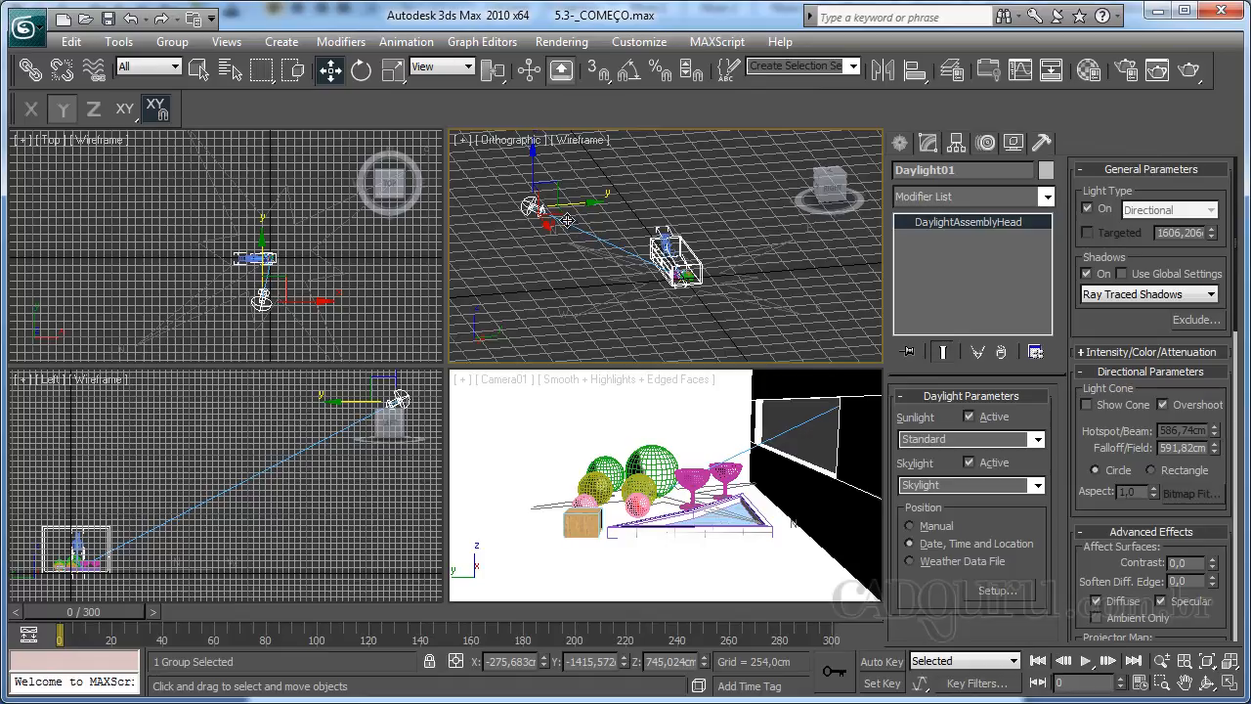
scroll(660, 292, up, 2)
scroll(660, 293, up, 1)
middle_drag(661, 292, 685, 298)
scroll(685, 296, down, 2)
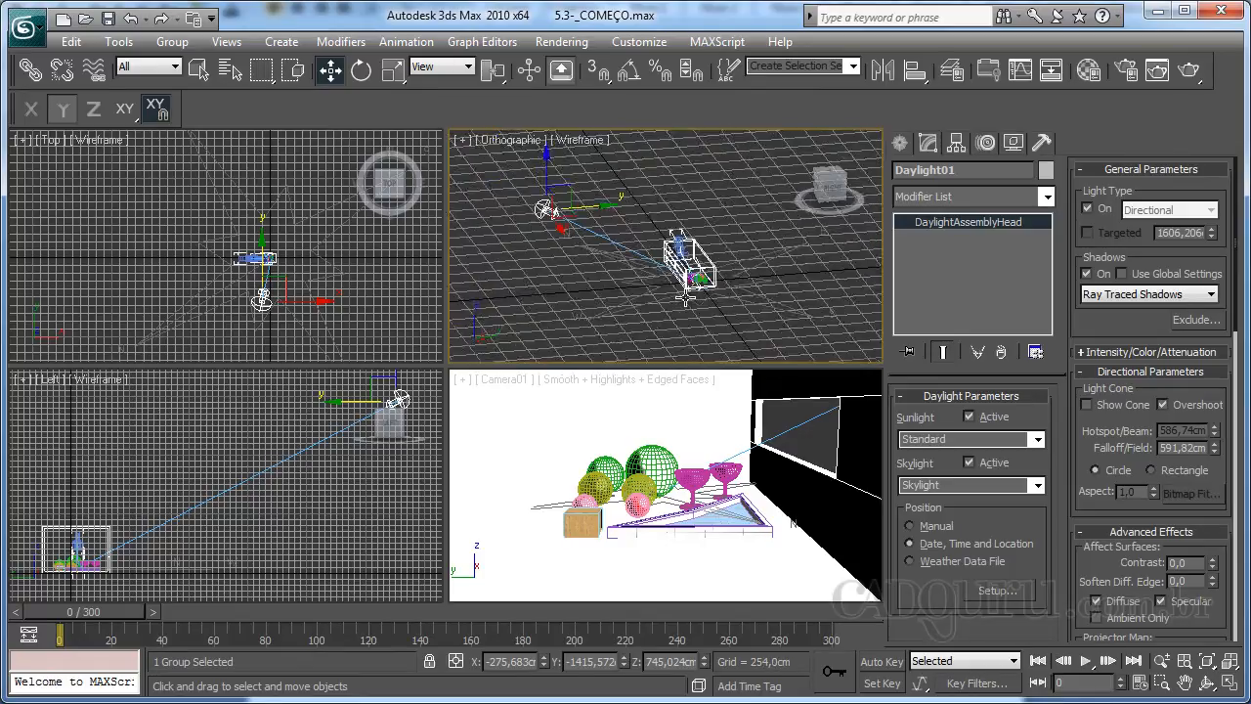
scroll(684, 294, up, 1)
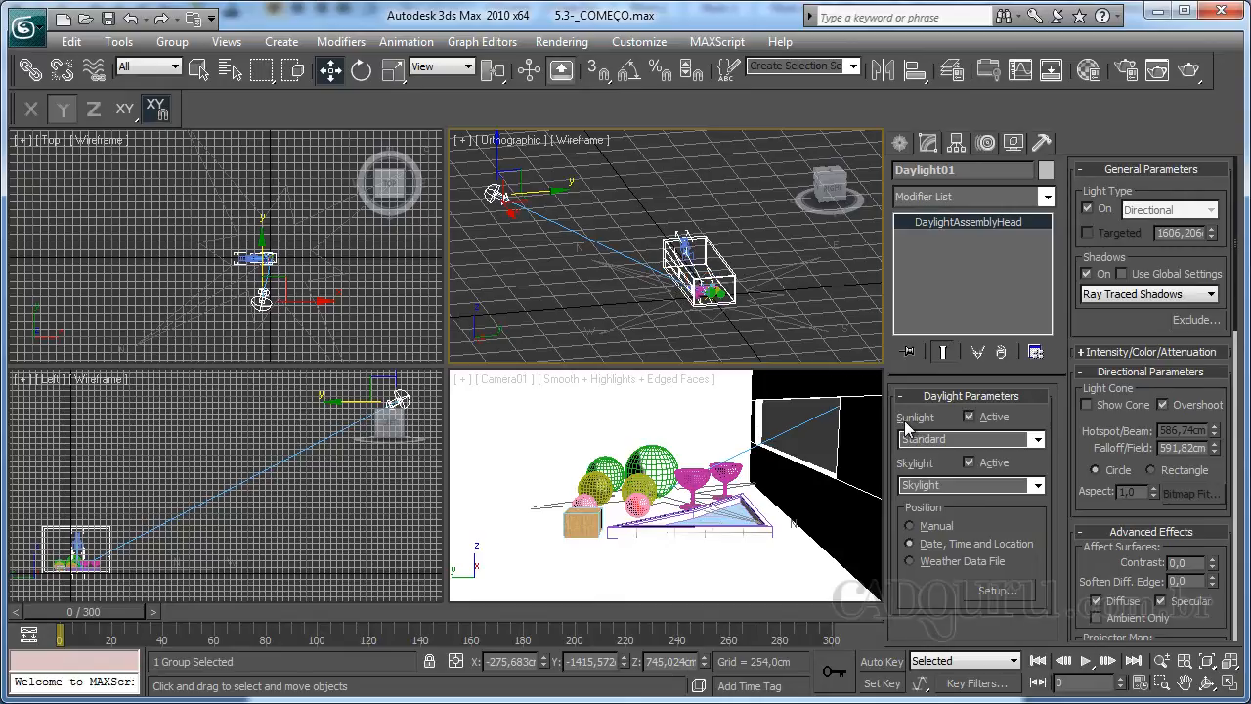
- Set the Daylight sunlight to mr Sun and the skylight to mr Sky, accepting the mr Physical Sky environment map
click(1036, 440)
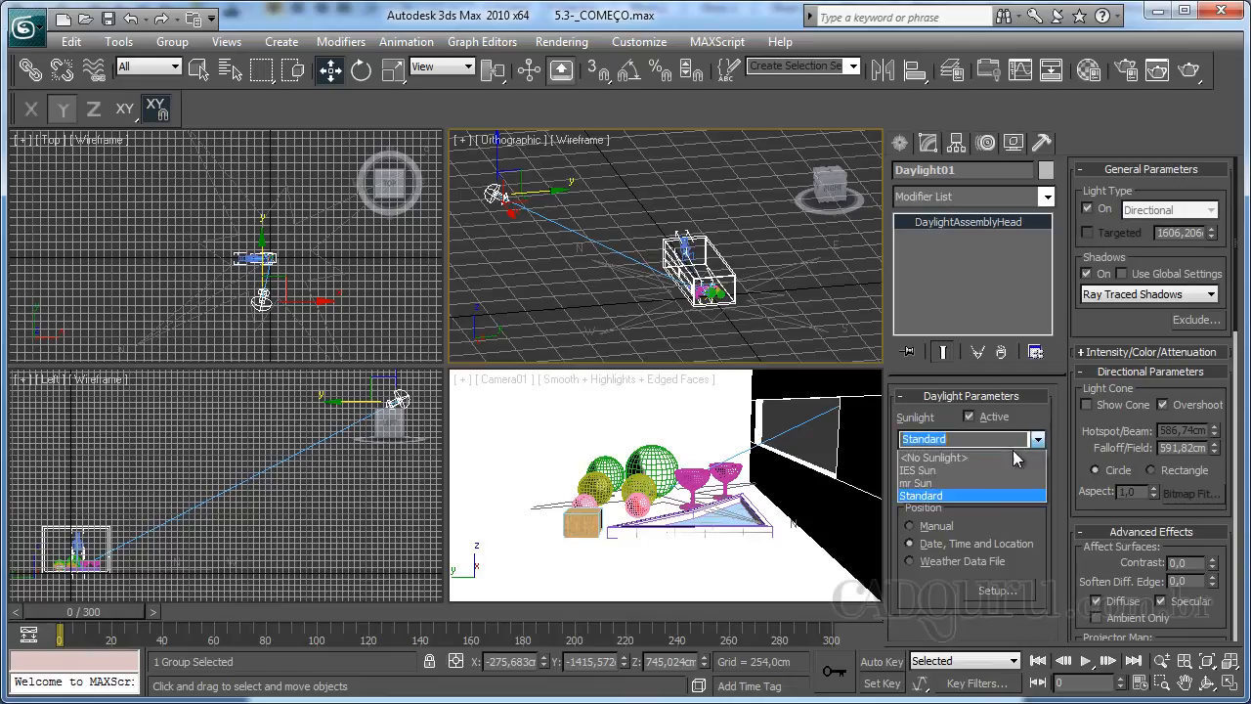
click(925, 489)
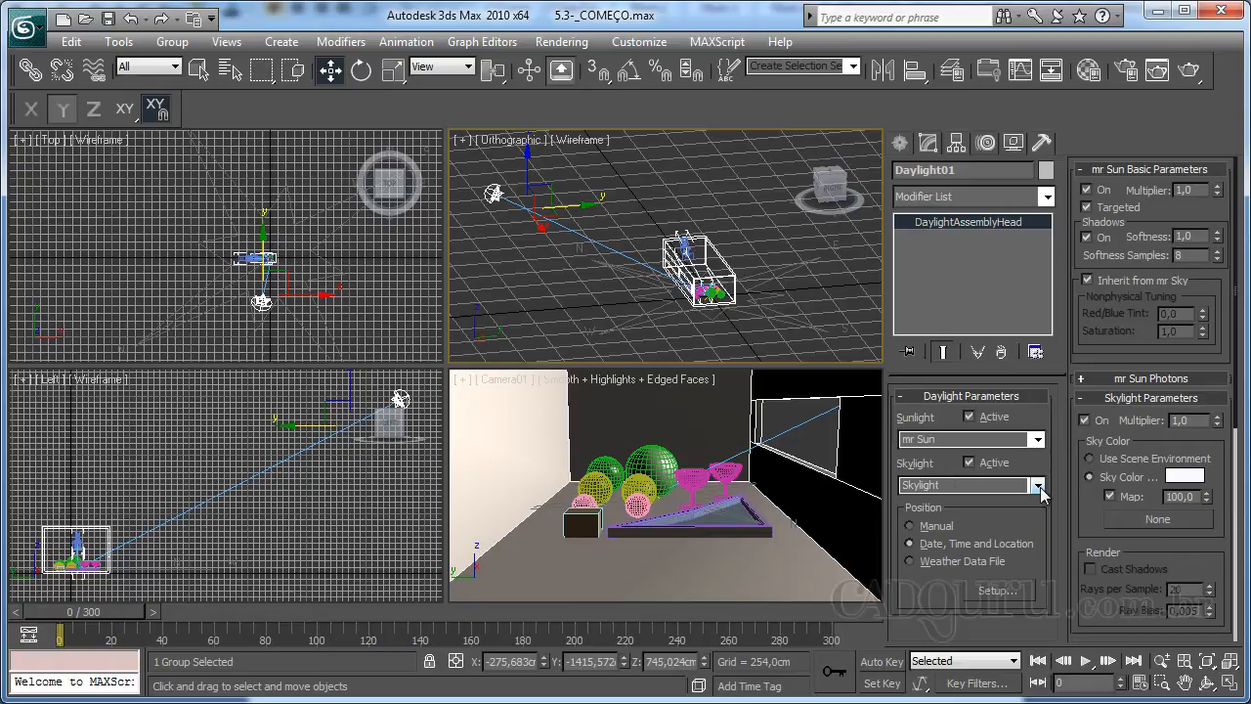
click(953, 485)
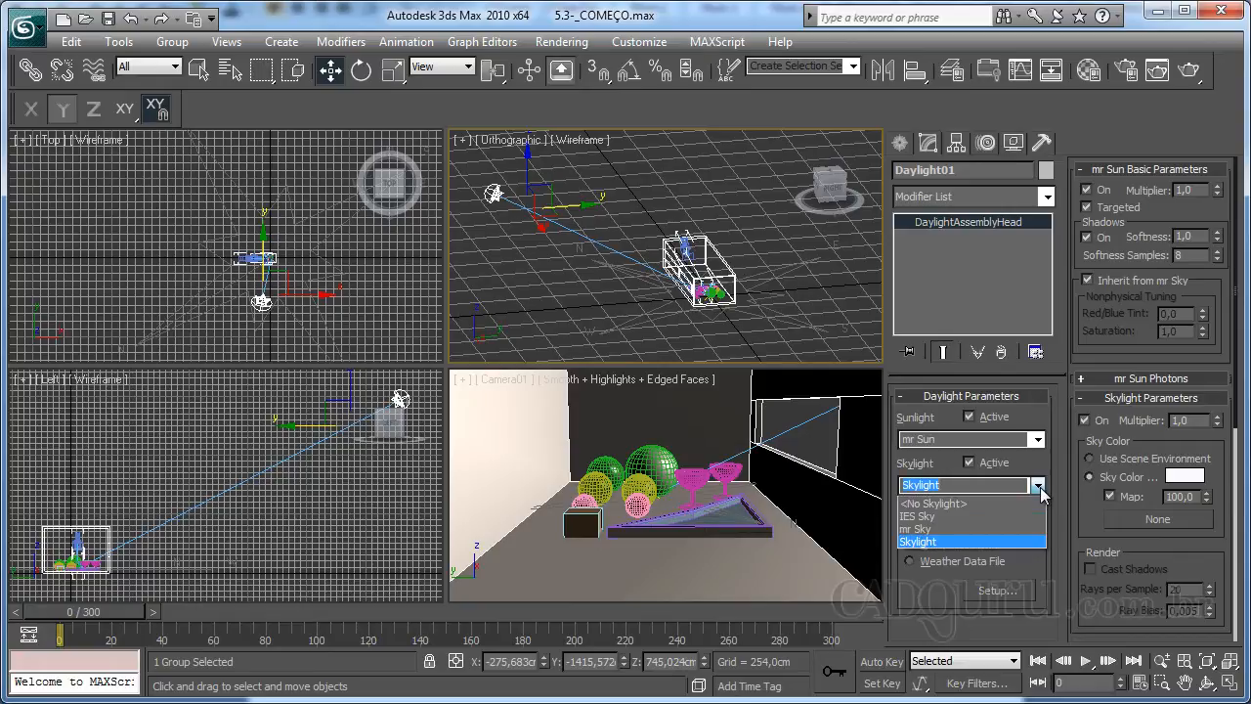
click(909, 529)
click(715, 518)
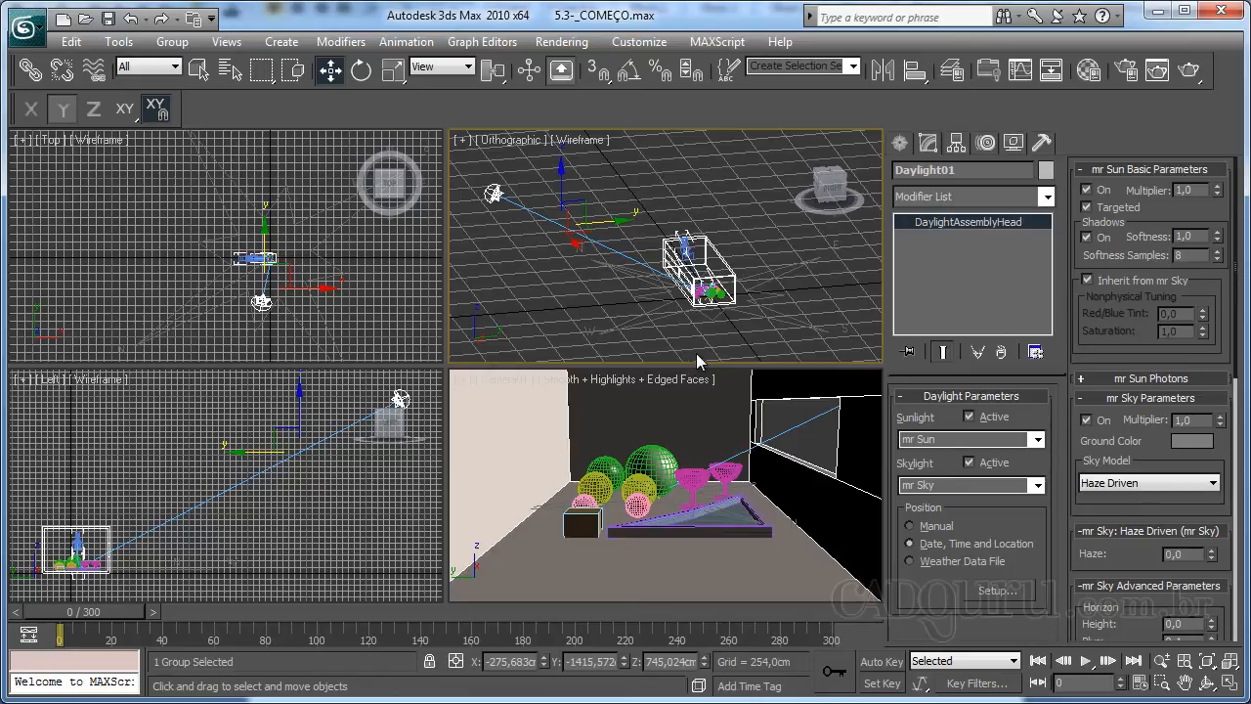
- Change the scene's exposure control to Logarithmic Exposure Control and review the environment settings
key(8)
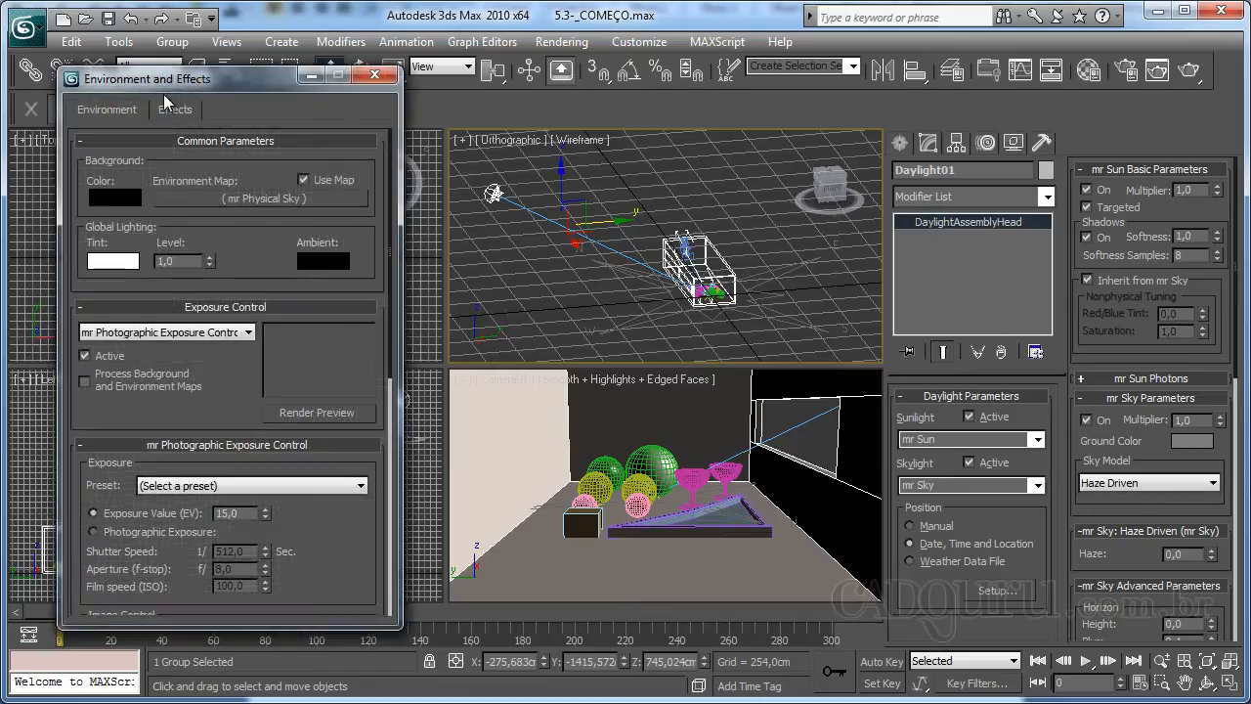
click(162, 332)
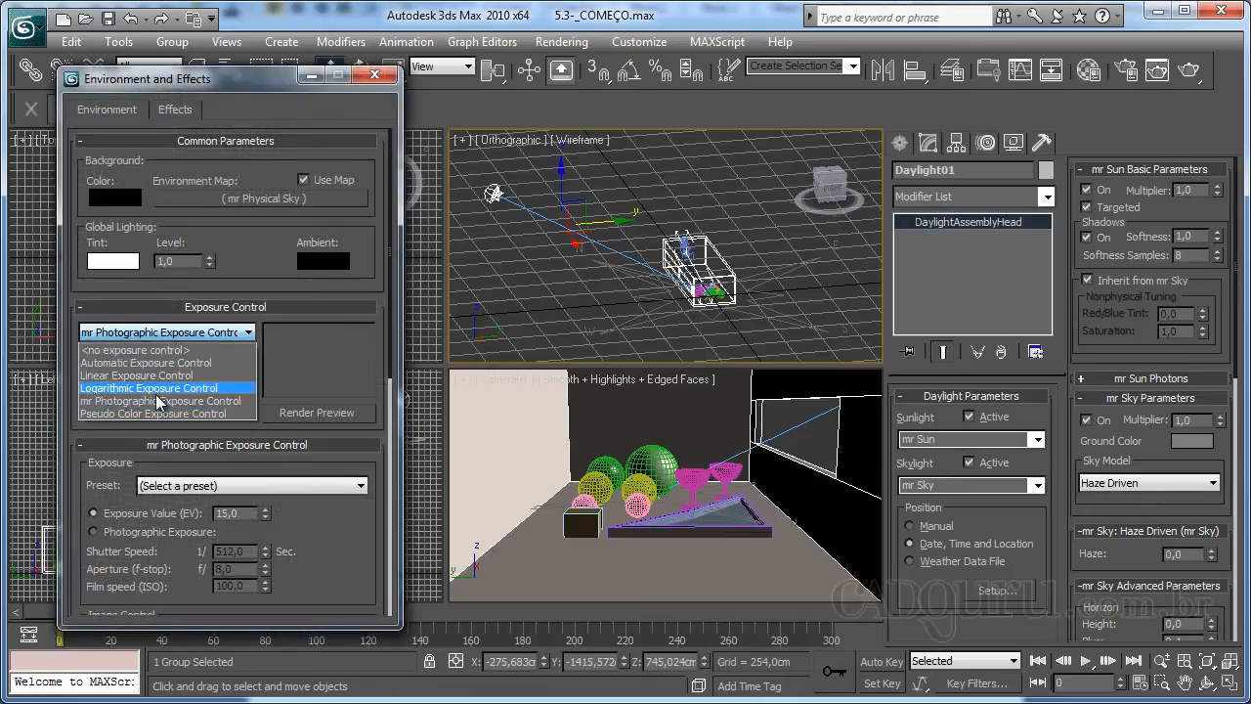
click(165, 388)
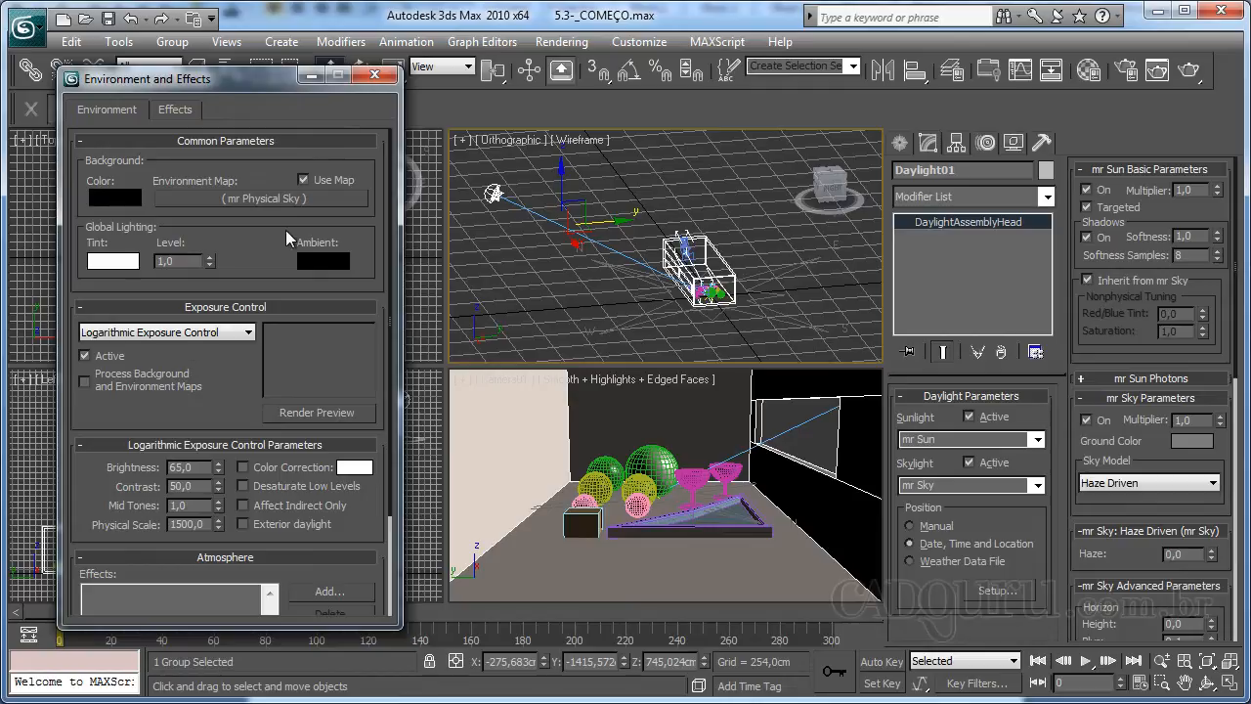
click(377, 77)
click(563, 41)
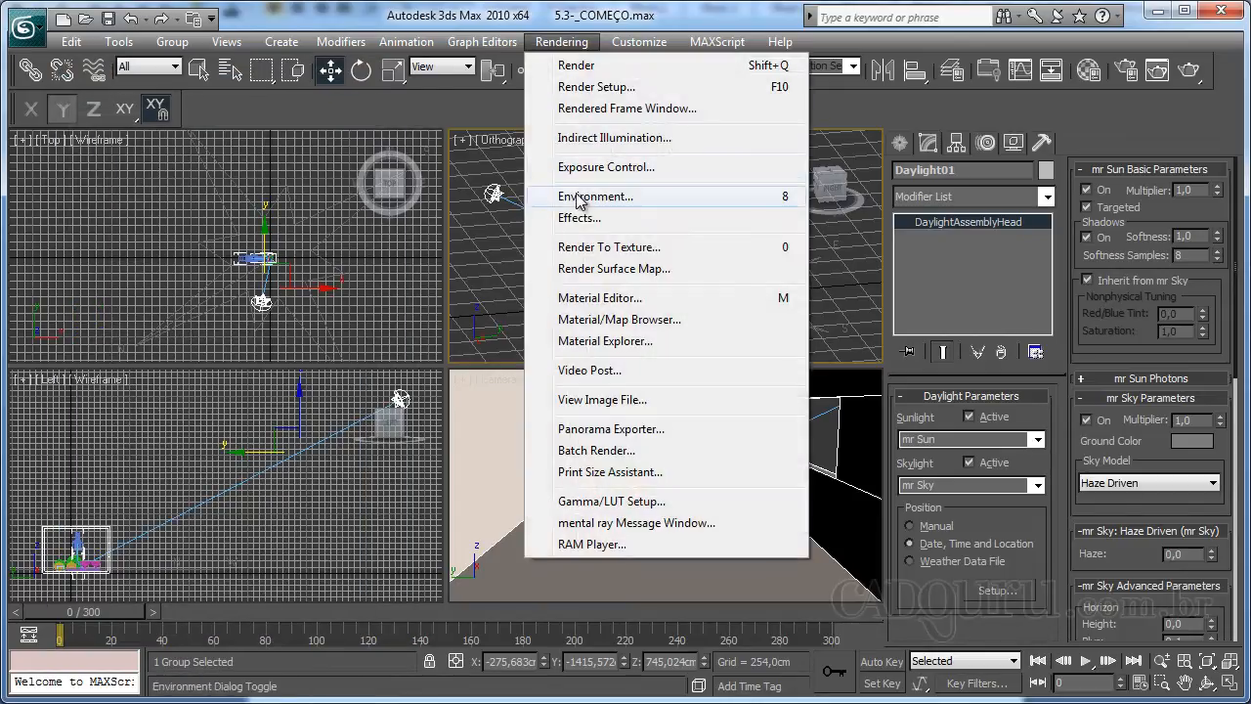
click(582, 197)
drag(206, 76, 295, 76)
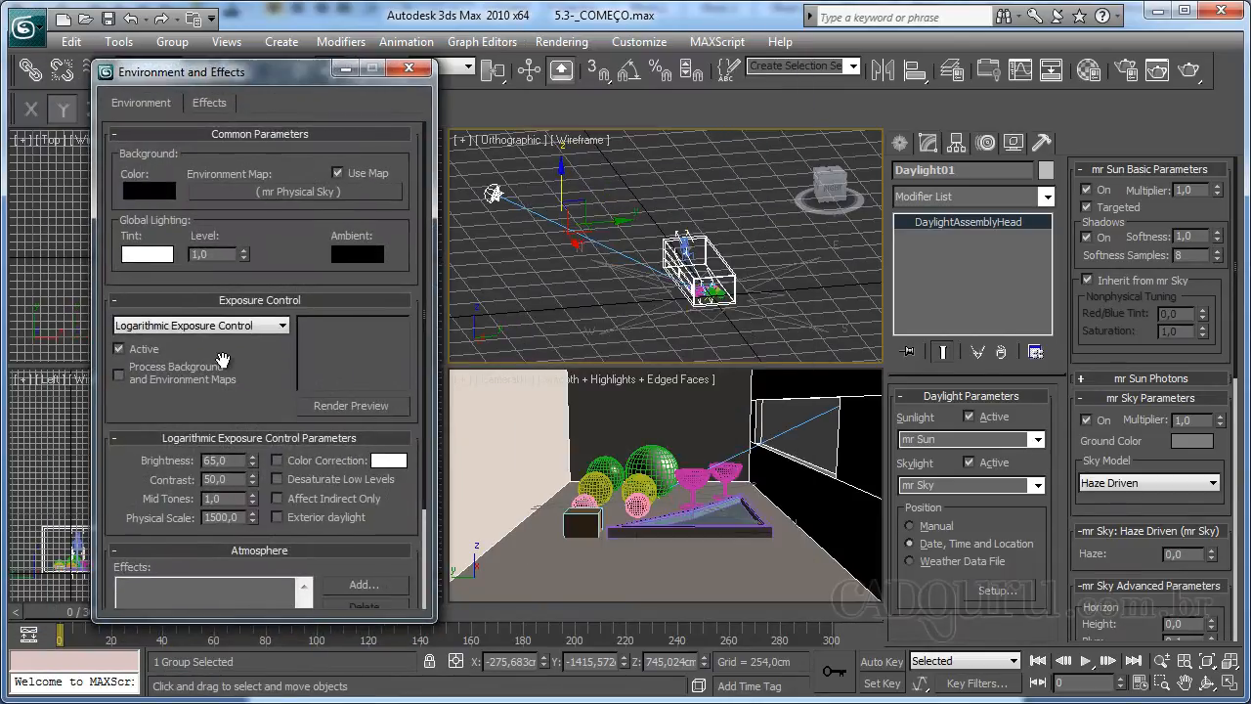
click(409, 67)
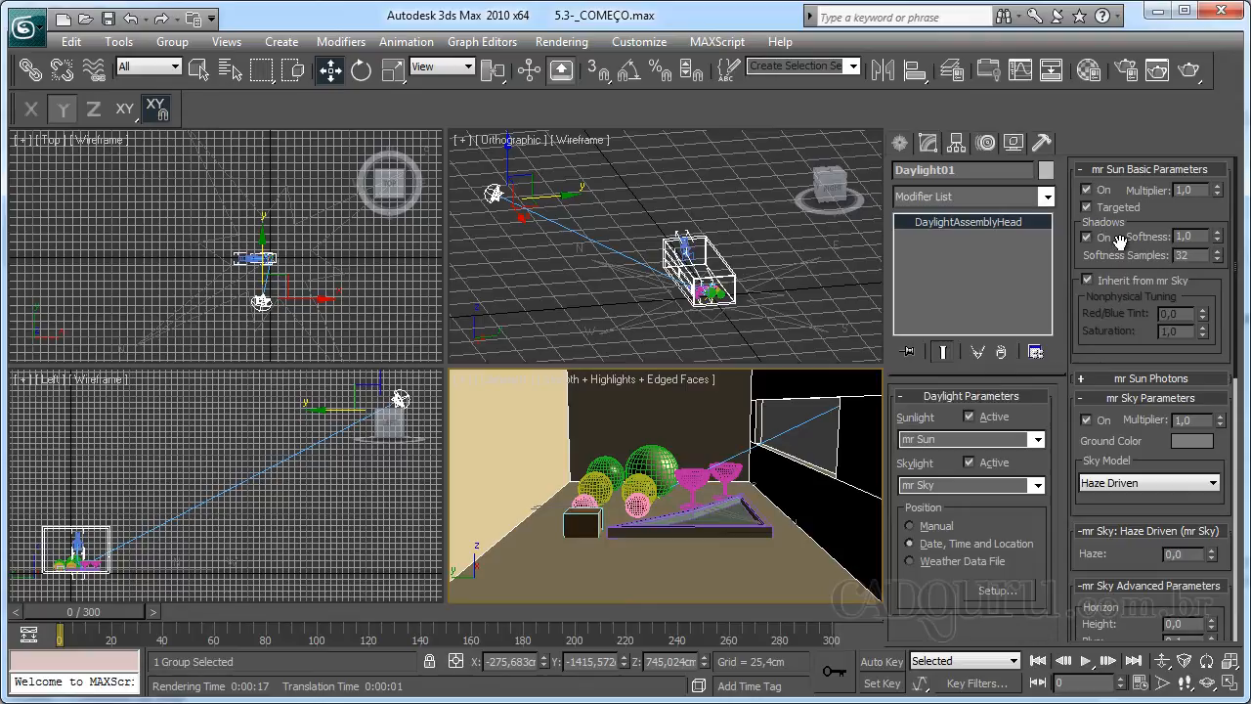
- Render the Camera01 view to check the daylight in the interior, and close the rendered image
click(1190, 73)
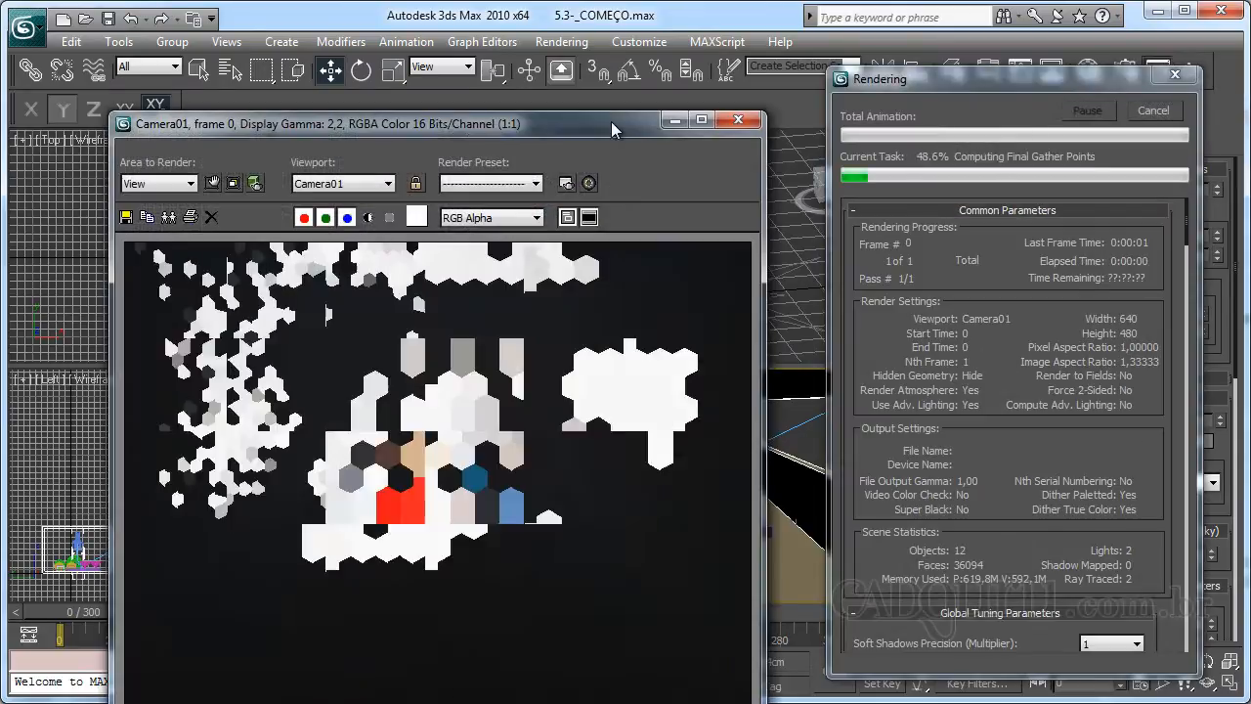
drag(611, 122, 658, 52)
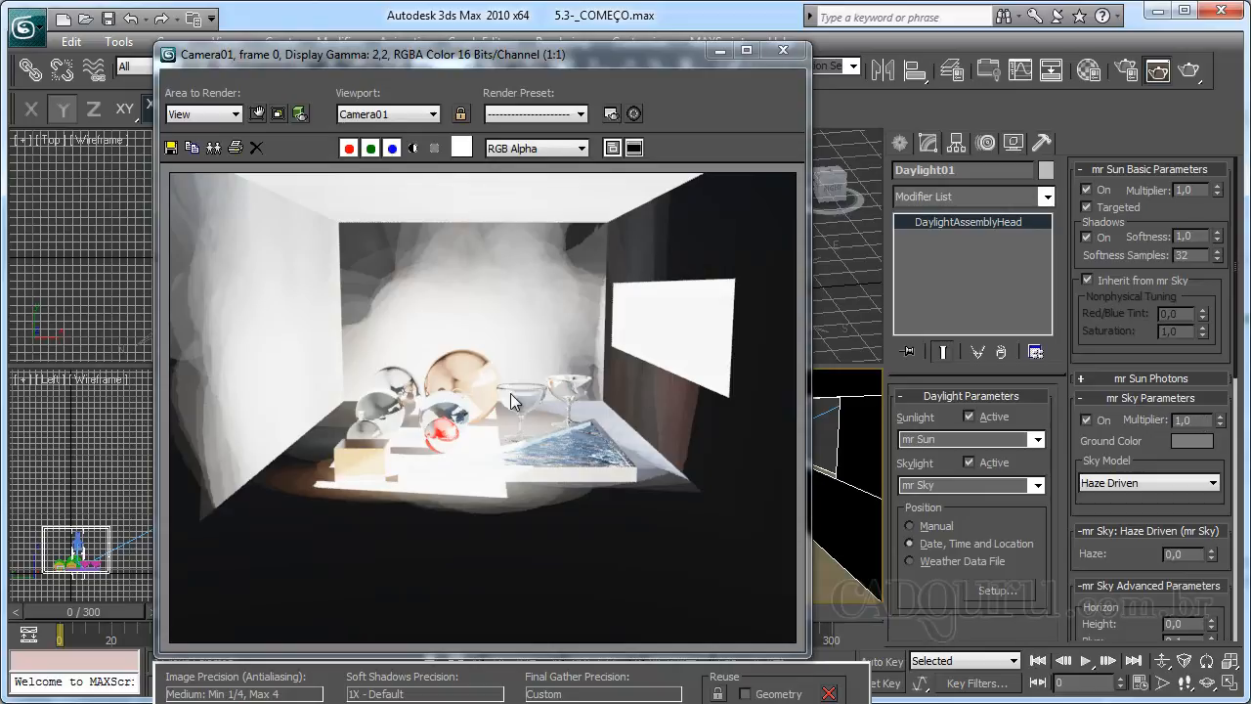
click(782, 52)
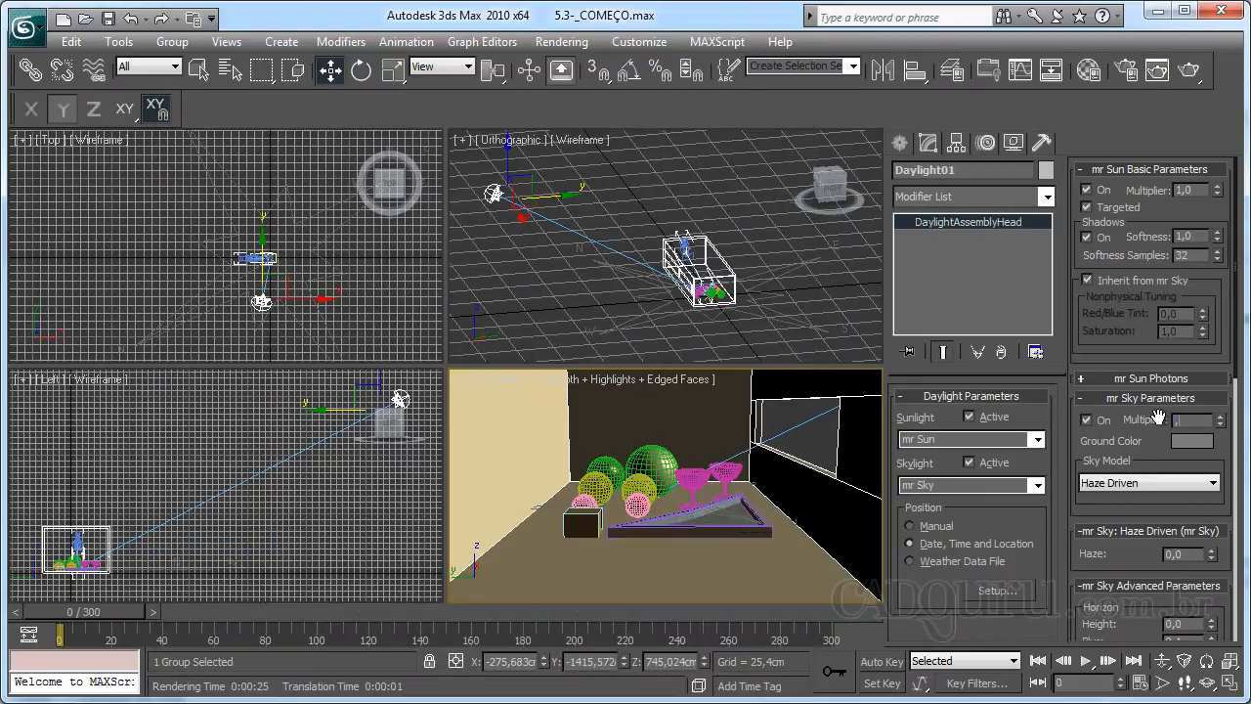
- Try a multiplier of 0.2 for mr Sky and for mr Sun, test-rendering the Camera01 view with each change
click(1188, 72)
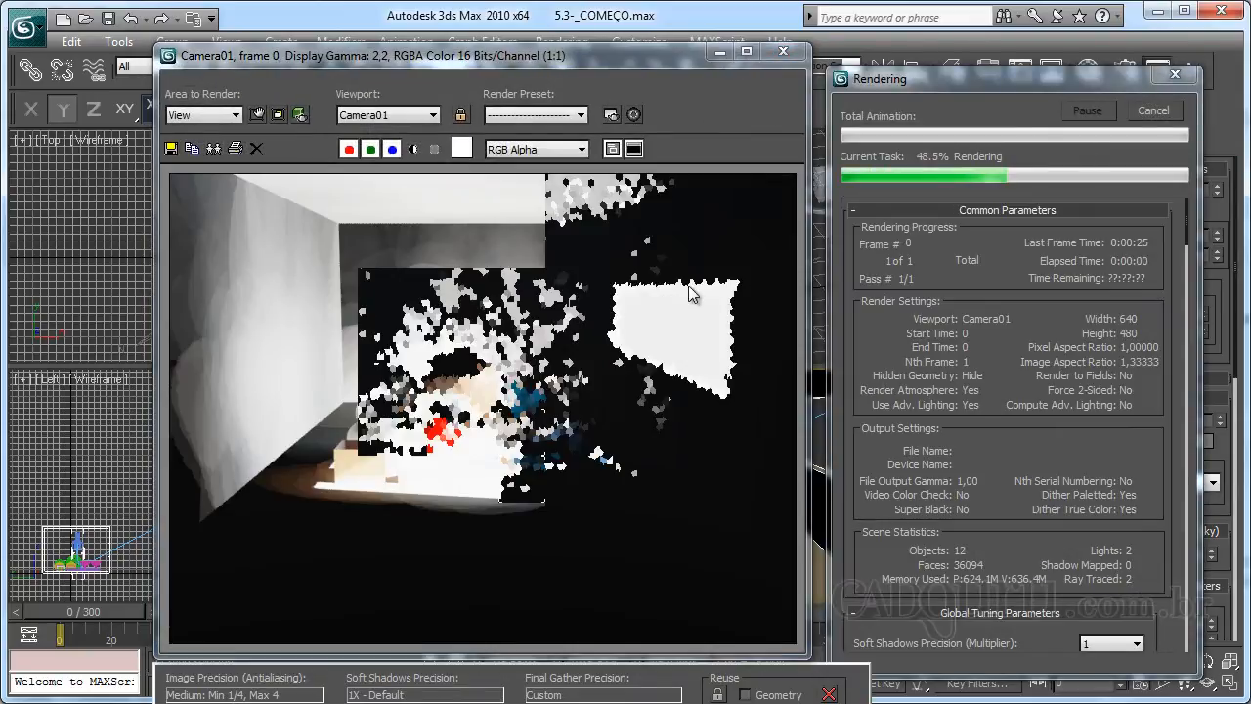
click(1154, 110)
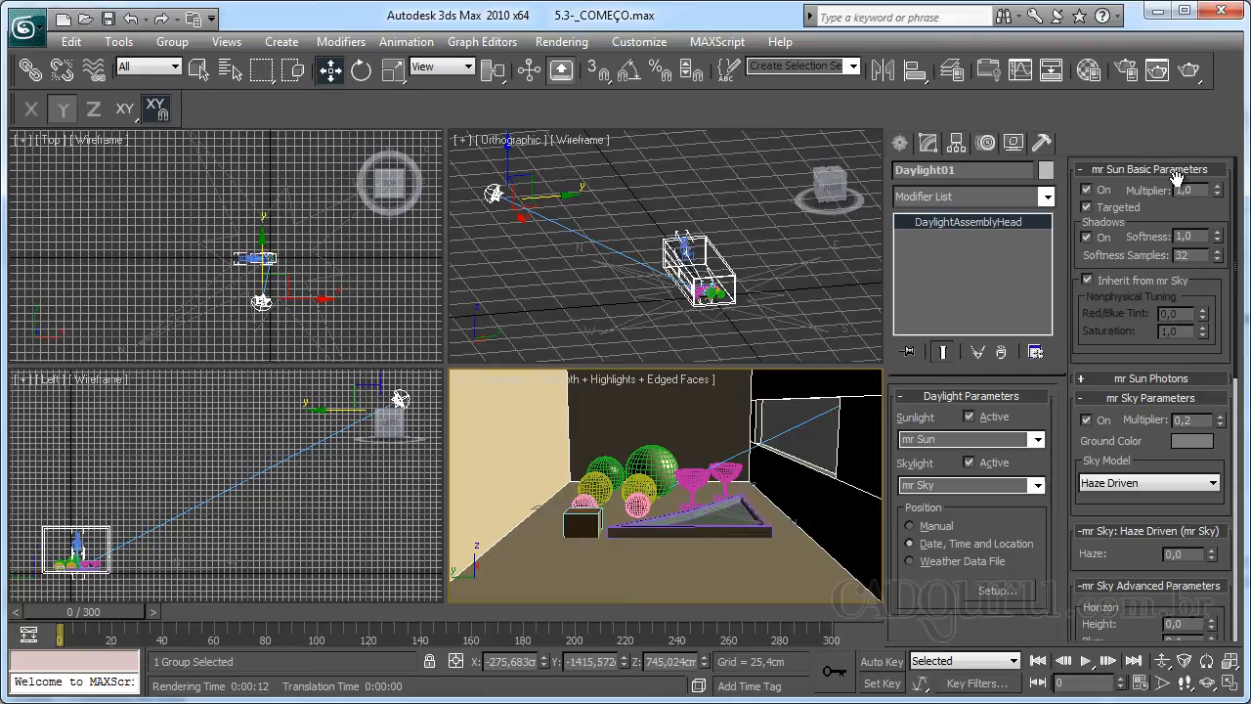
drag(1166, 199, 1166, 196)
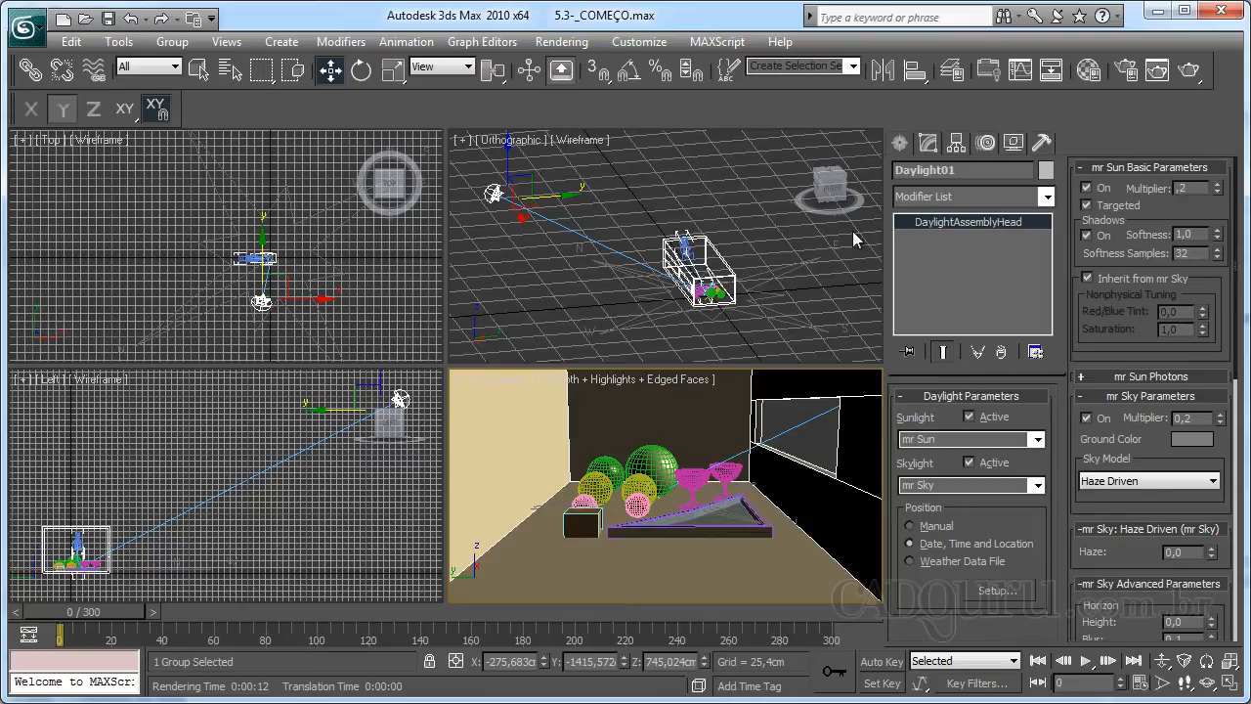
click(1185, 72)
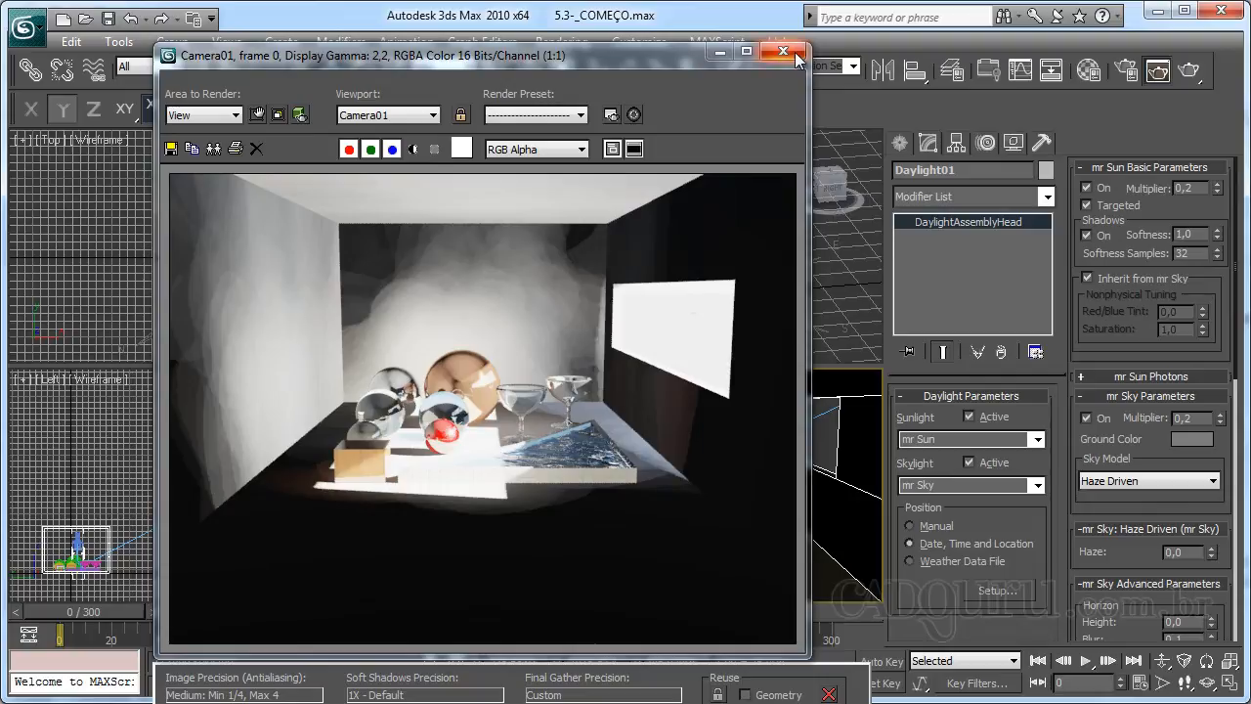
click(794, 54)
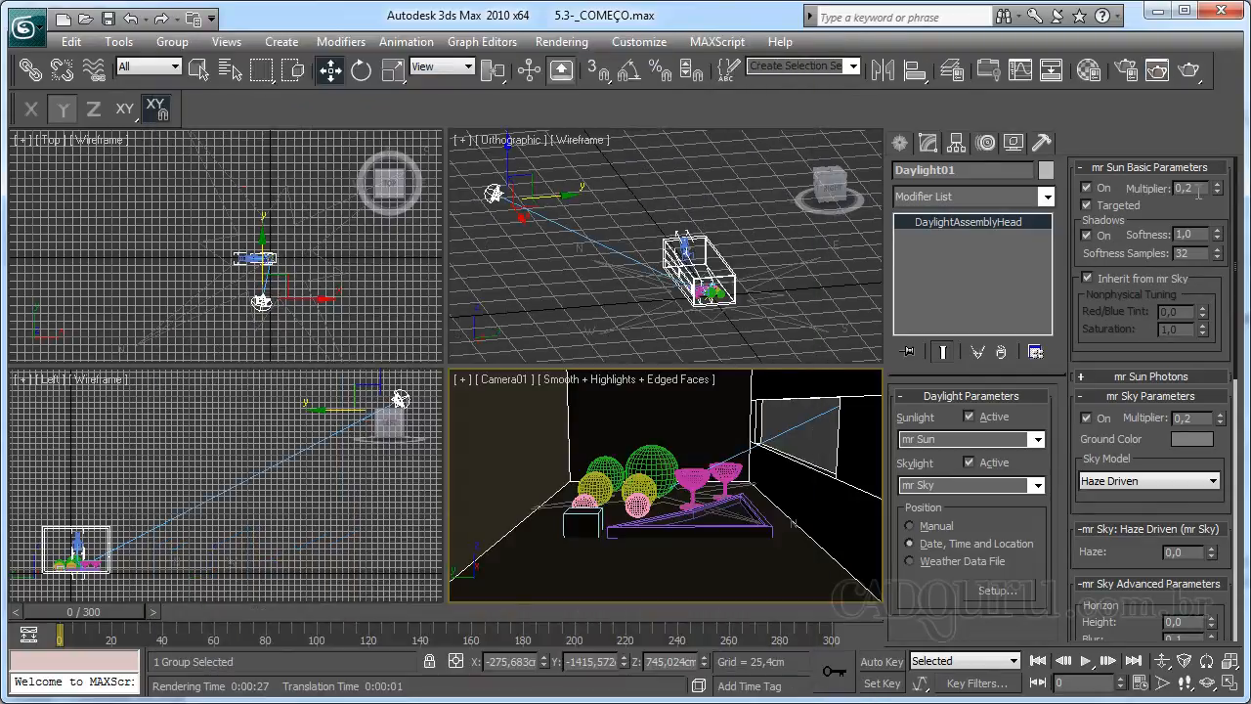
- Set both the mr Sun and the mr Sky multipliers back to 1
double_click(1185, 187)
text(1)
drag(1199, 420, 1176, 426)
text(1)
middle_click(678, 442)
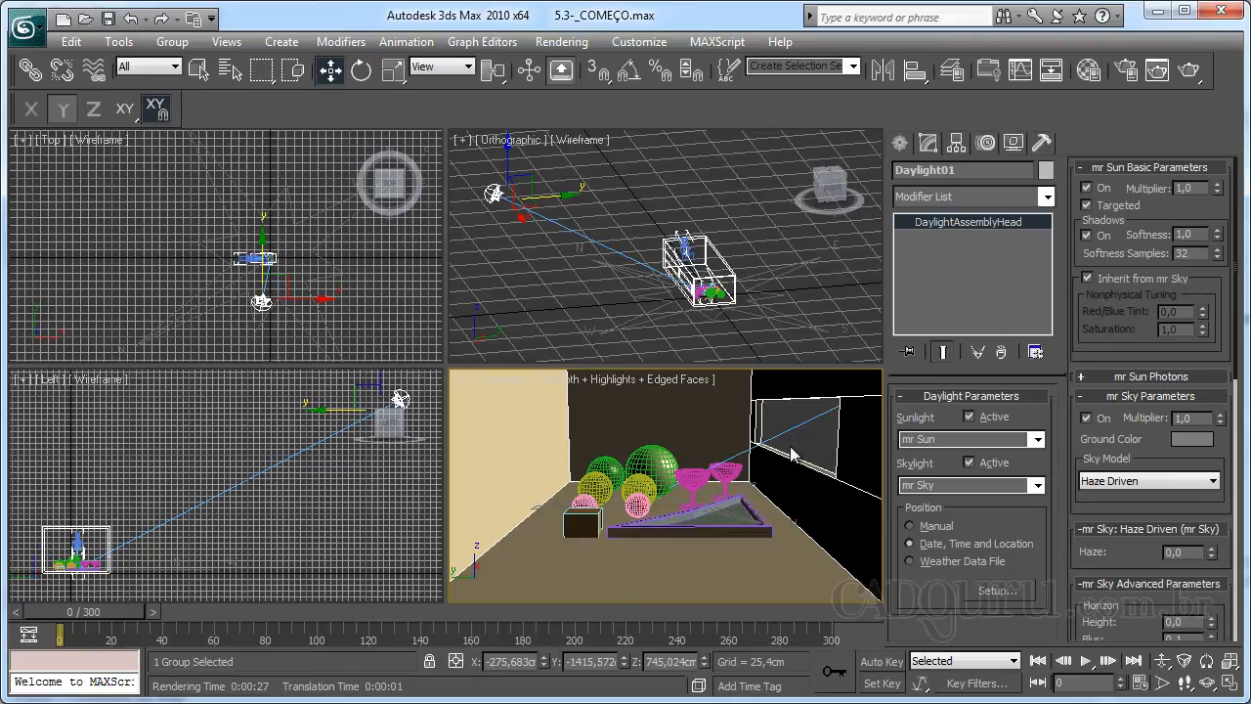
- Draw an mr Sky Portal over the window opening in the Front view, about 69 cm long and 364 cm wide
middle_click(665, 249)
scroll(650, 264, up, 3)
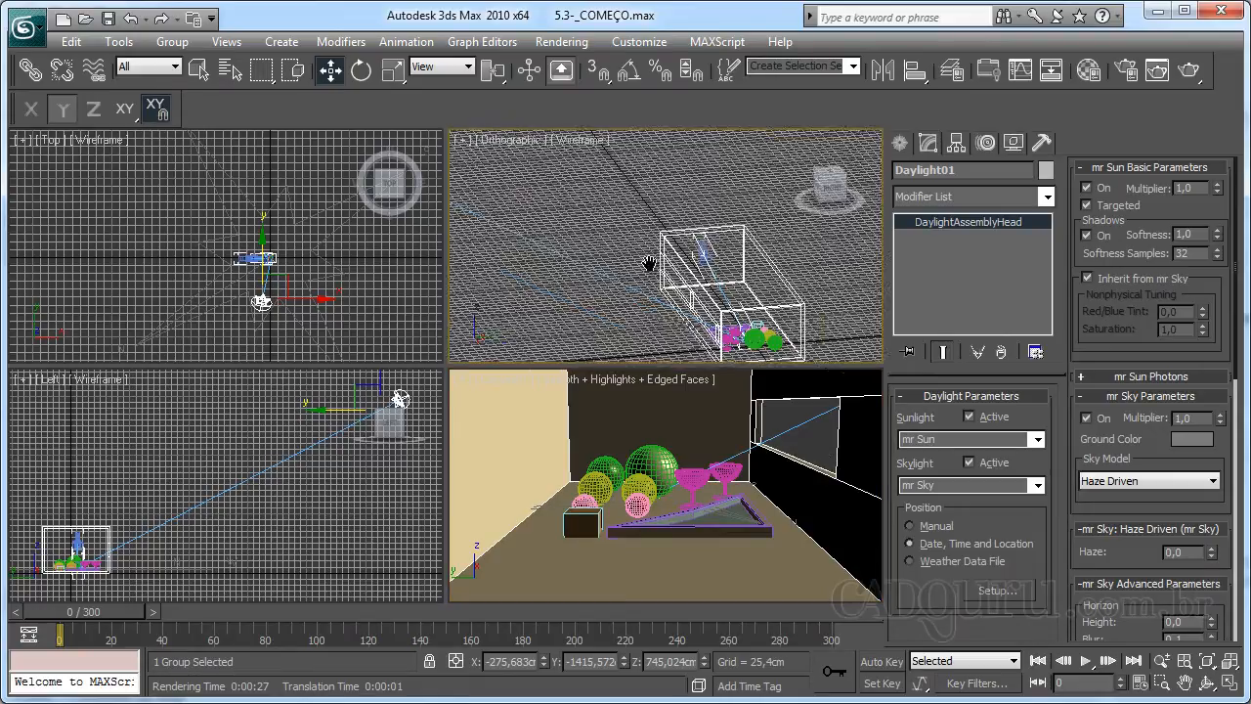
middle_drag(650, 264, 606, 250)
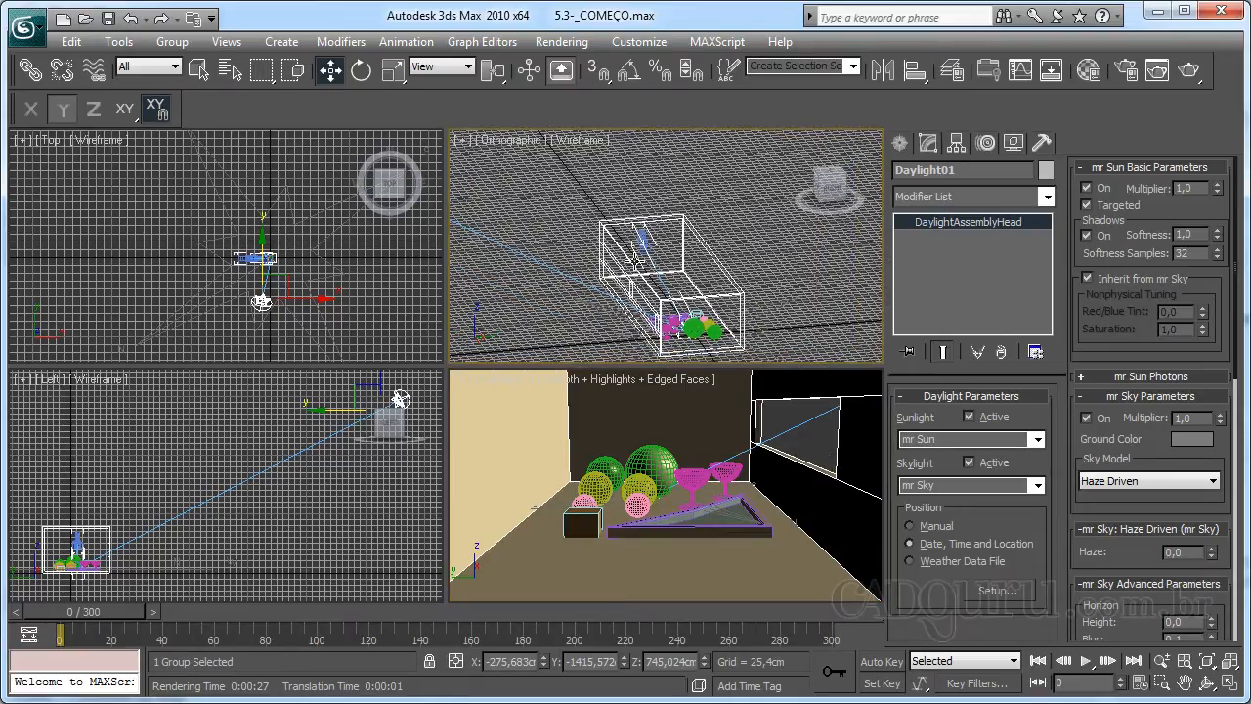
key(f)
scroll(670, 275, up, 3)
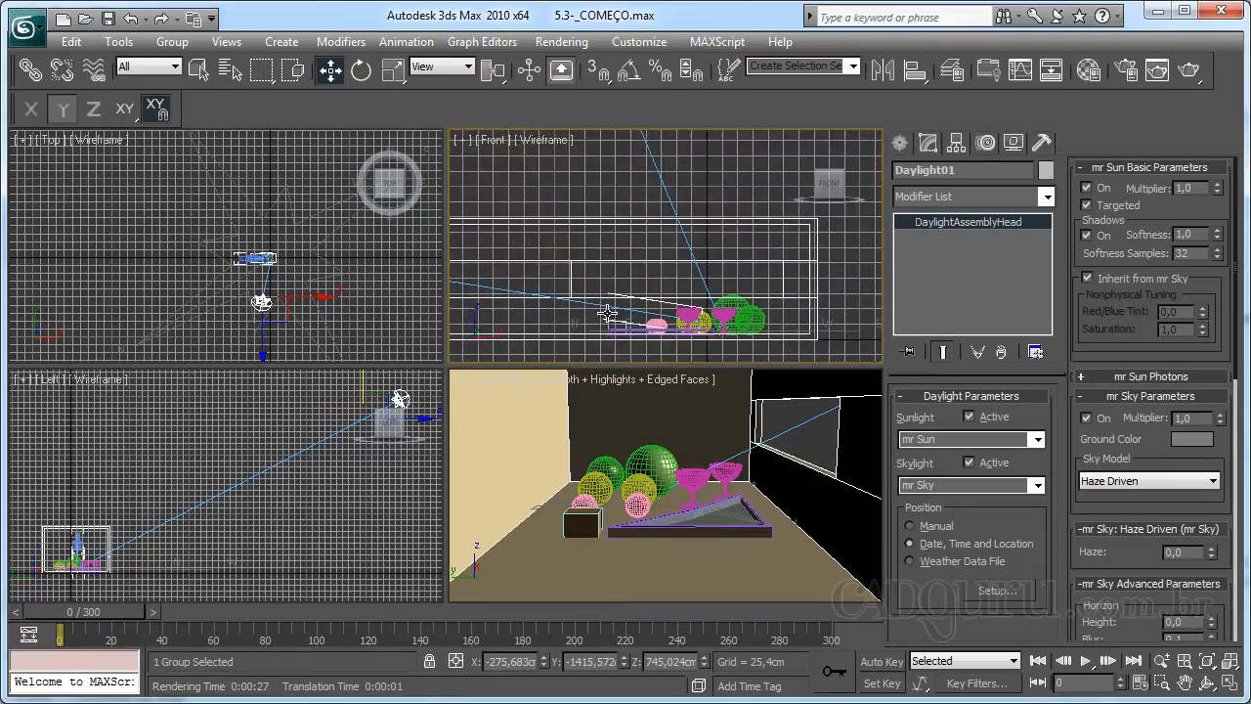
scroll(604, 258, up, 2)
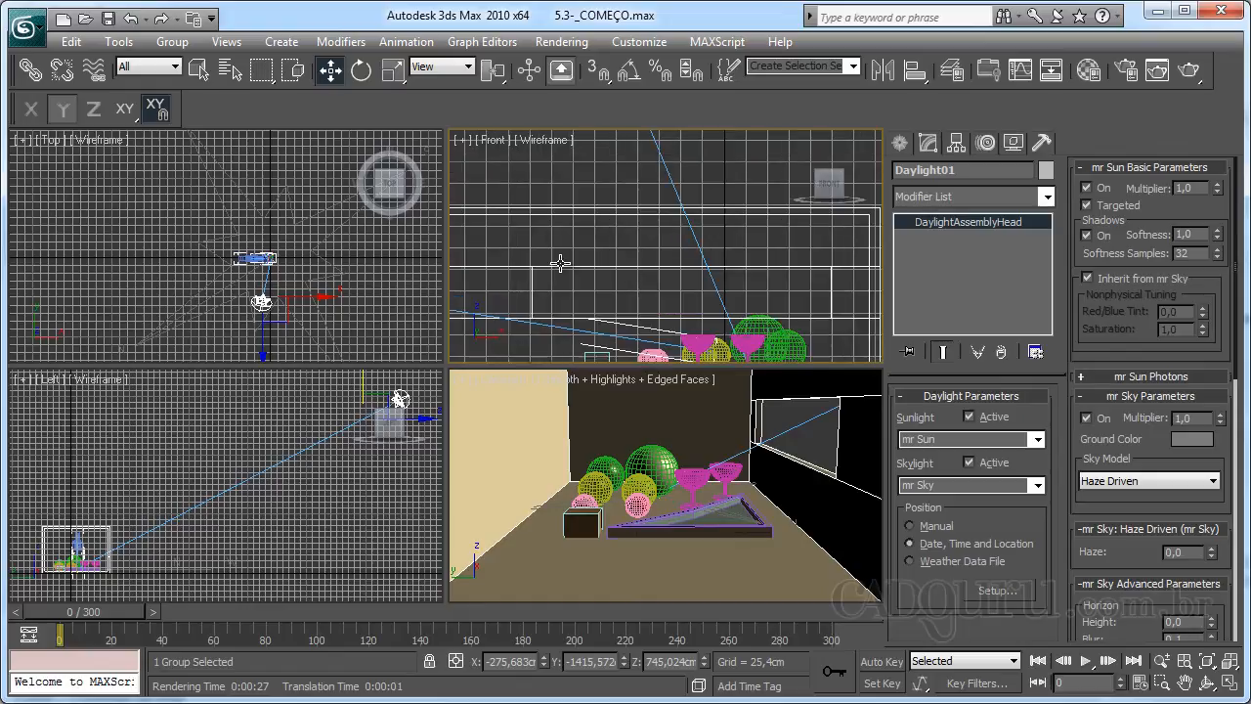
click(901, 144)
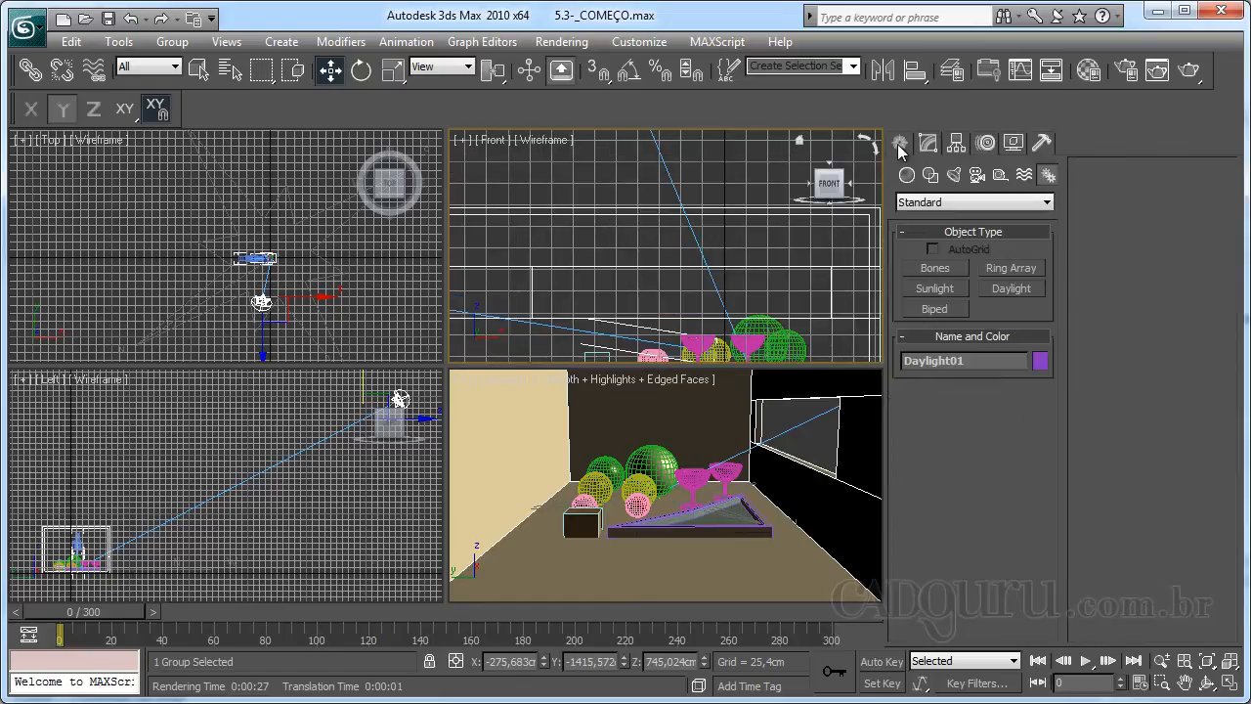
click(954, 174)
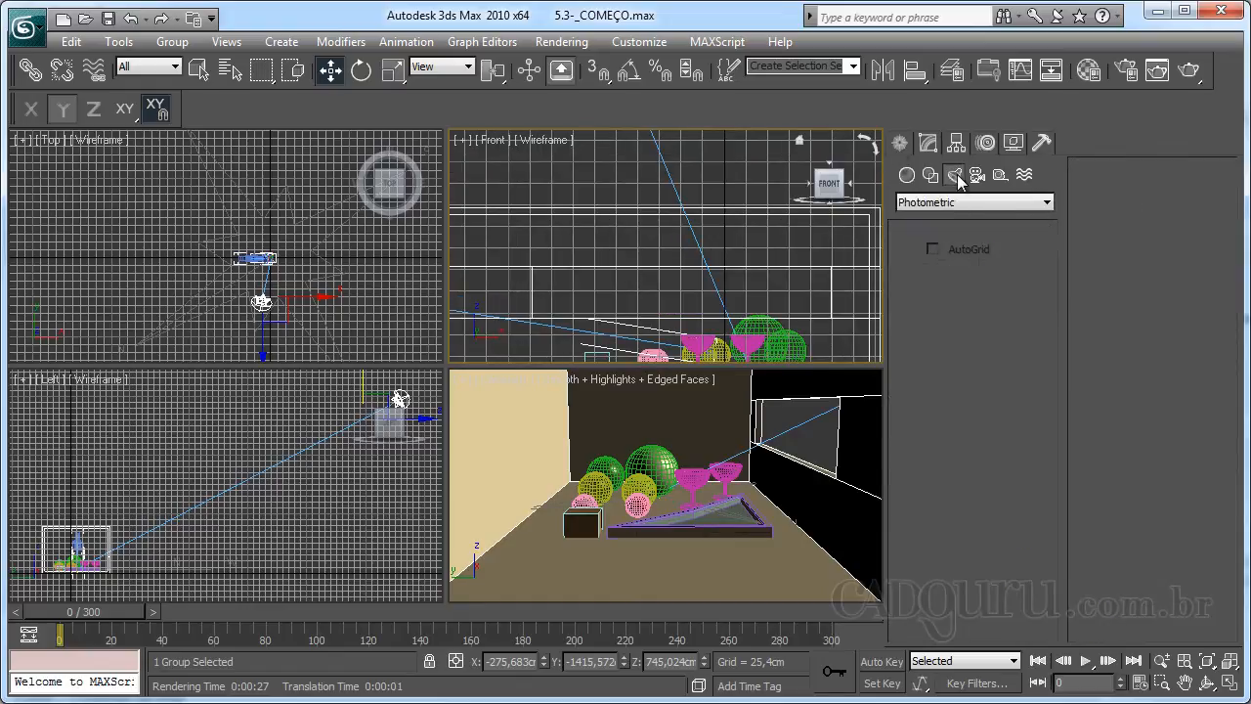
click(915, 205)
click(919, 221)
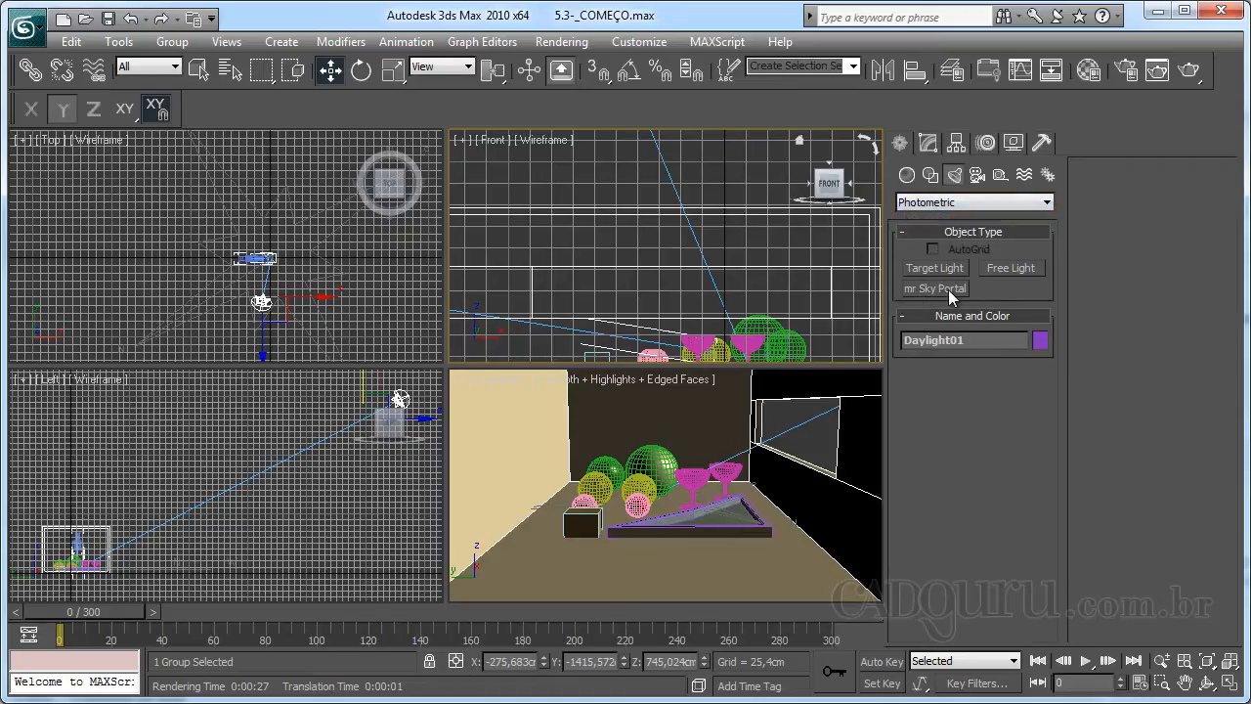
click(948, 289)
drag(526, 264, 838, 320)
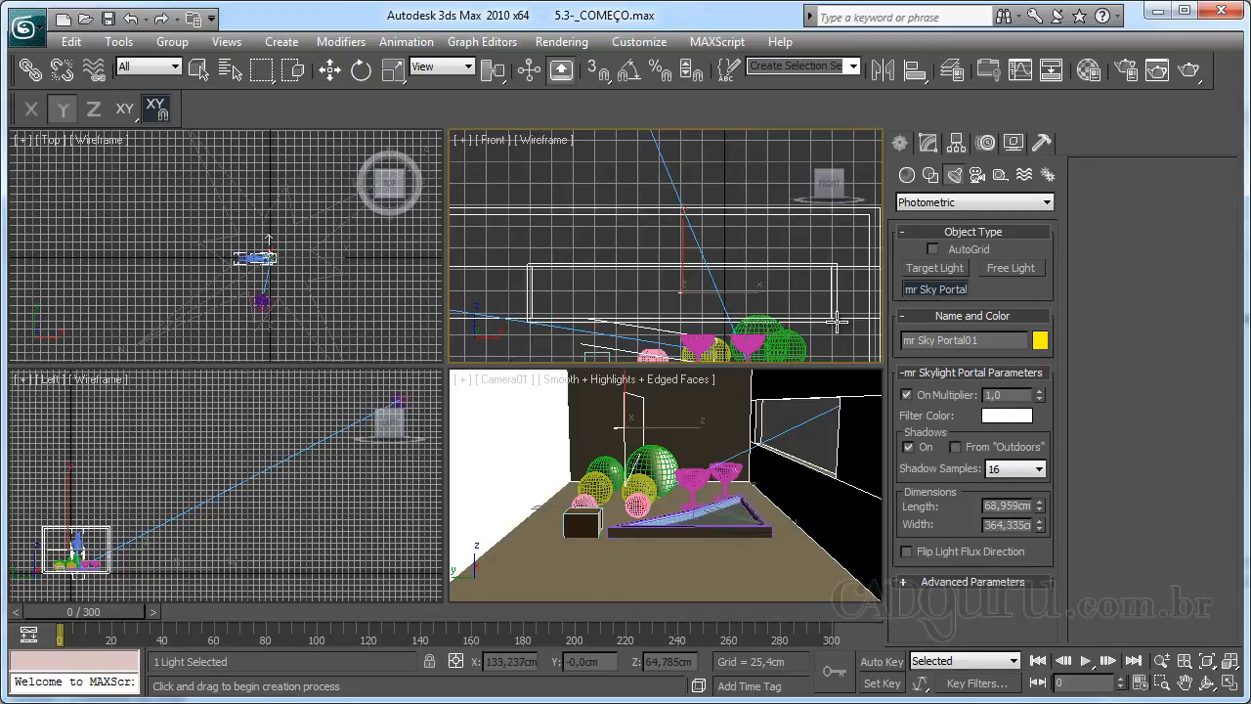
- Move the sky portal along Y to about 216 cm, away from the room, and open its parameters
right_click(616, 454)
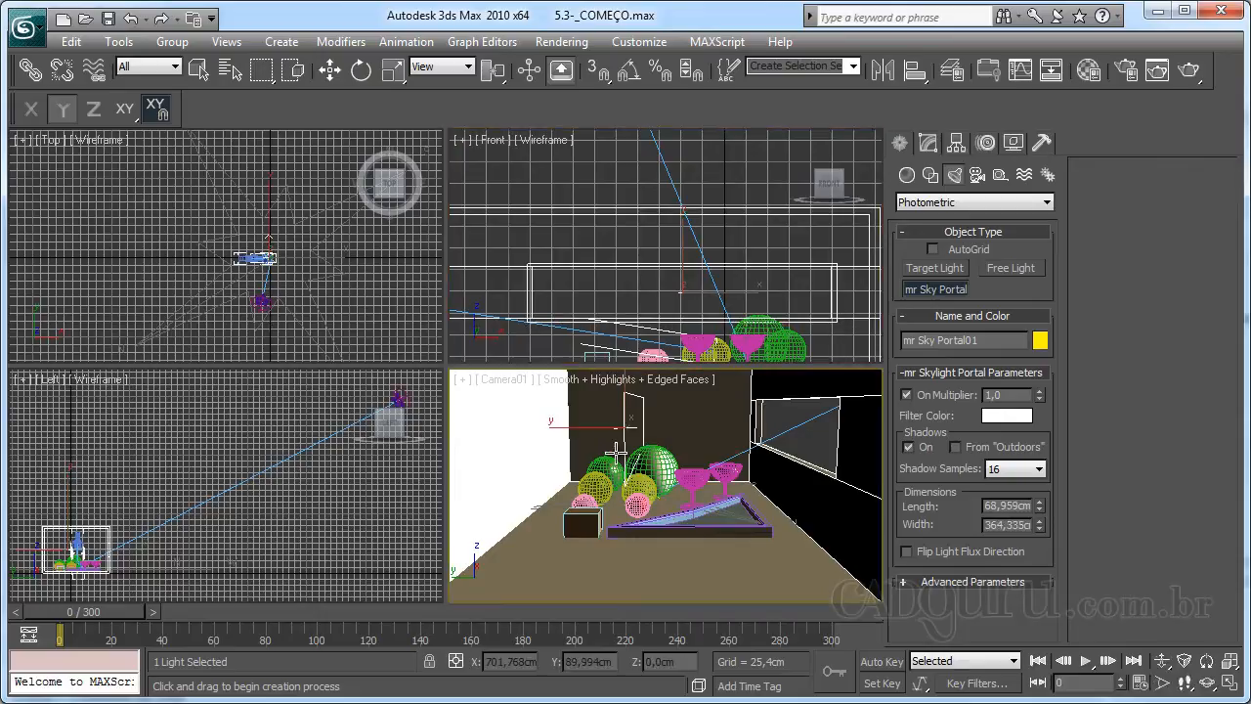
right_click(658, 311)
alt+middle_drag(664, 262, 620, 286)
key(w)
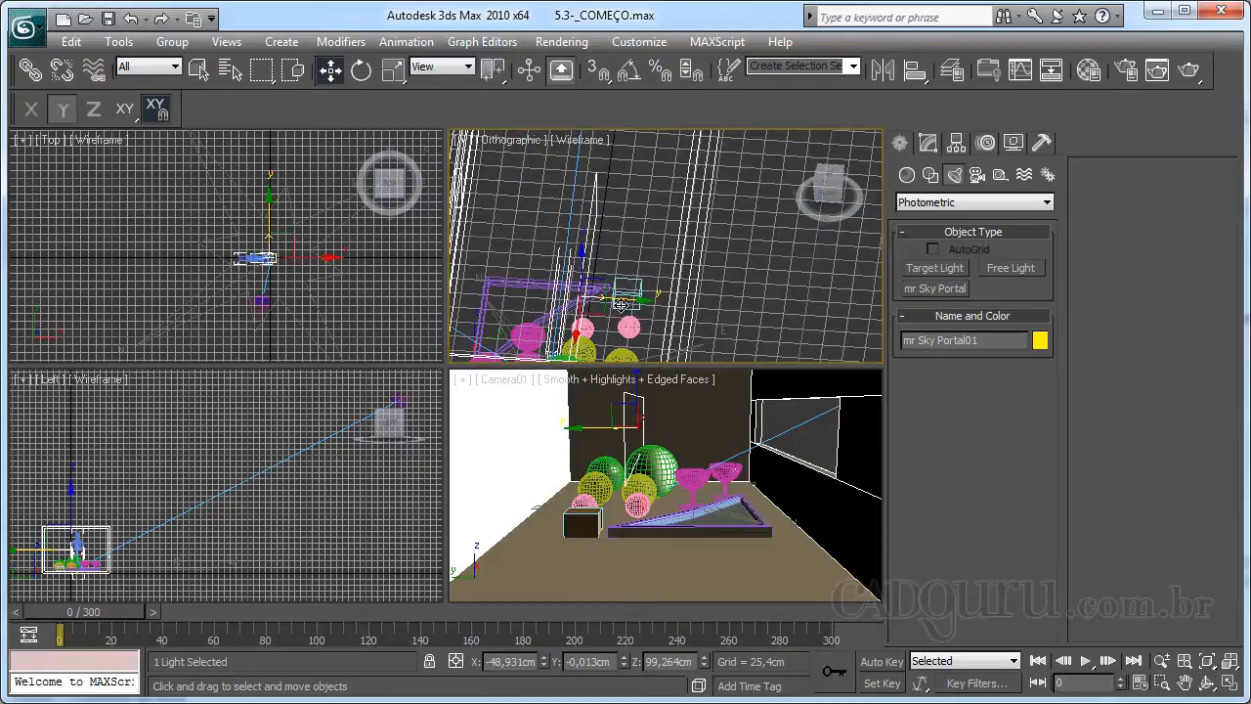
drag(638, 300, 766, 313)
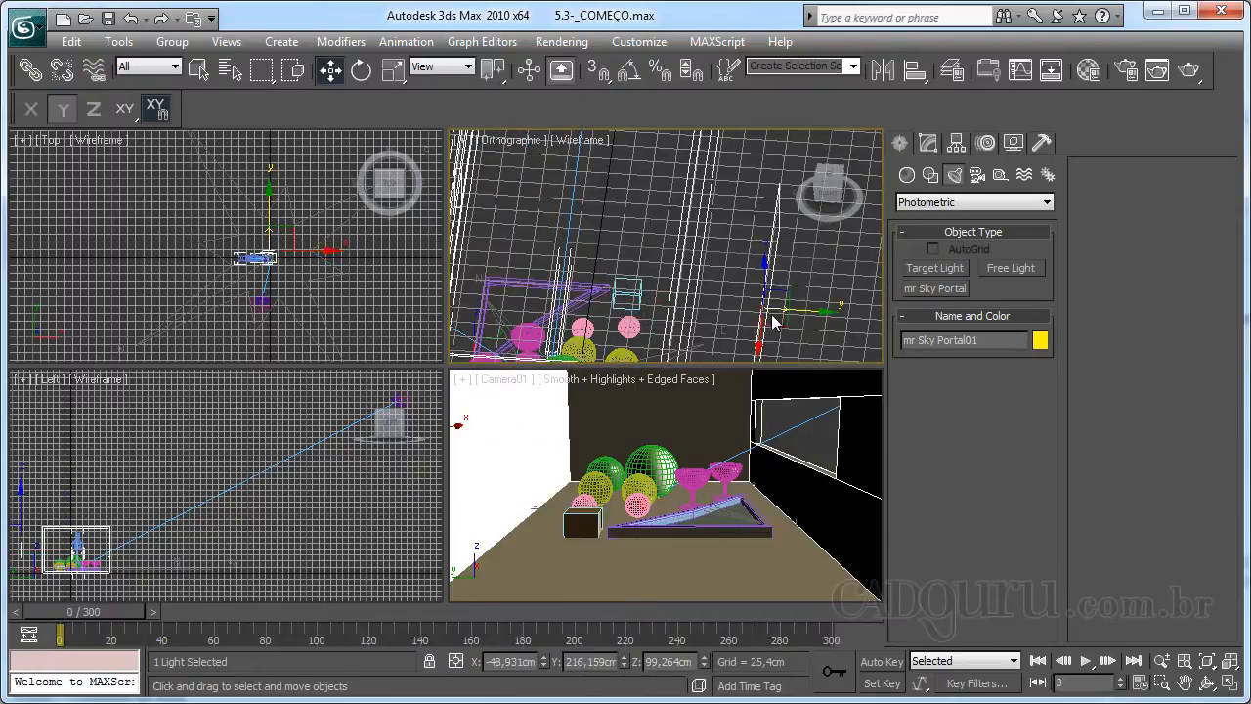
click(930, 143)
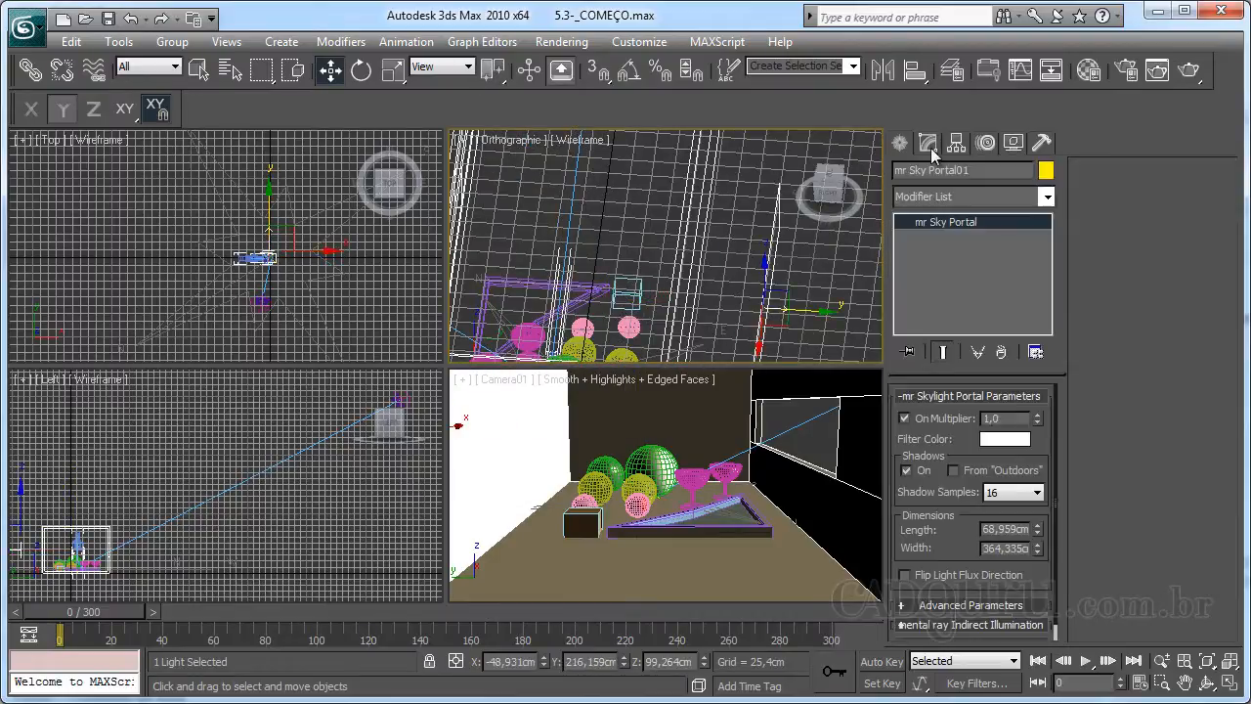
click(945, 581)
middle_drag(731, 303, 738, 277)
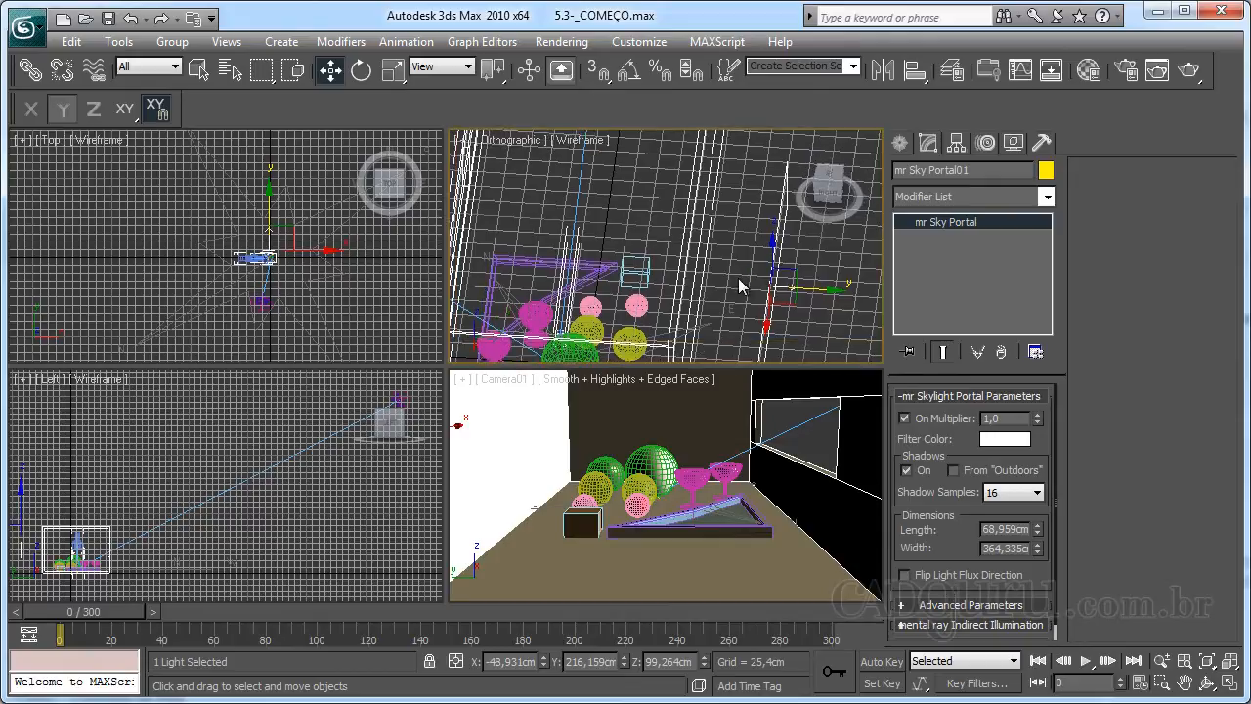
- Move the sky portal along Y until it sits against the outside of the window wall, at about Y -168 cm
drag(824, 288, 740, 286)
middle_drag(187, 489, 303, 425)
scroll(303, 424, up, 3)
drag(107, 485, 266, 495)
scroll(243, 505, up, 5)
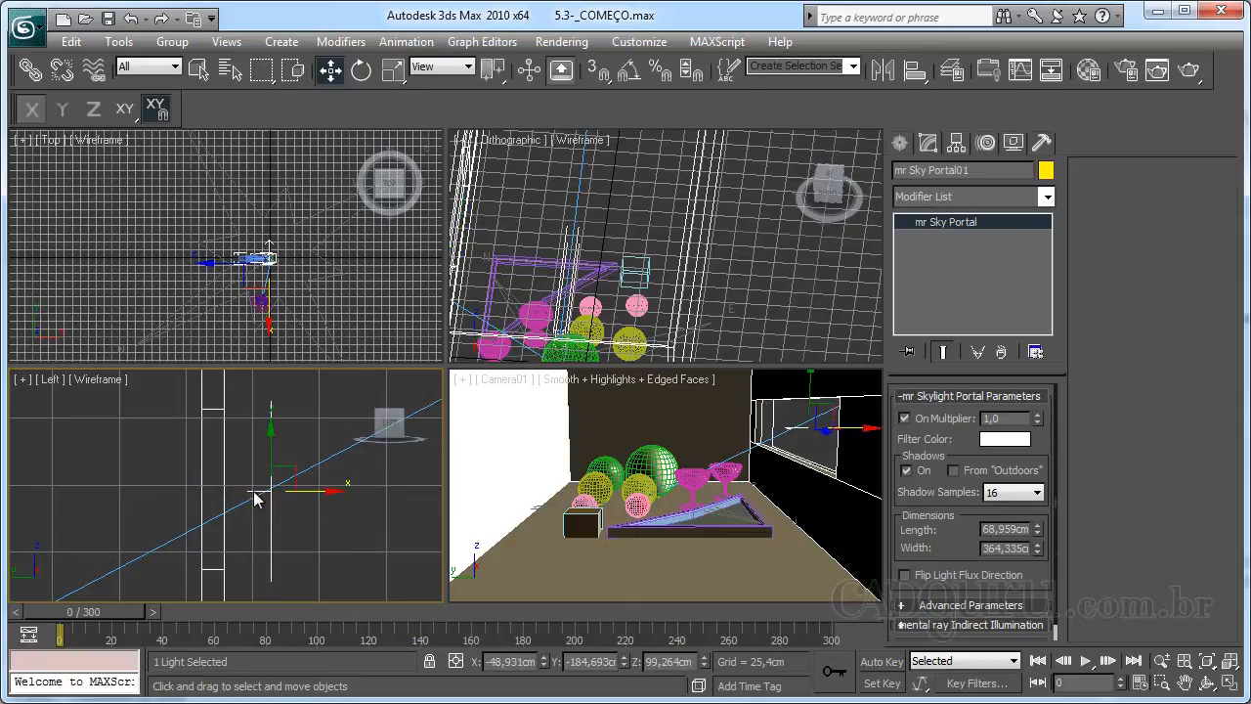
drag(323, 494, 319, 503)
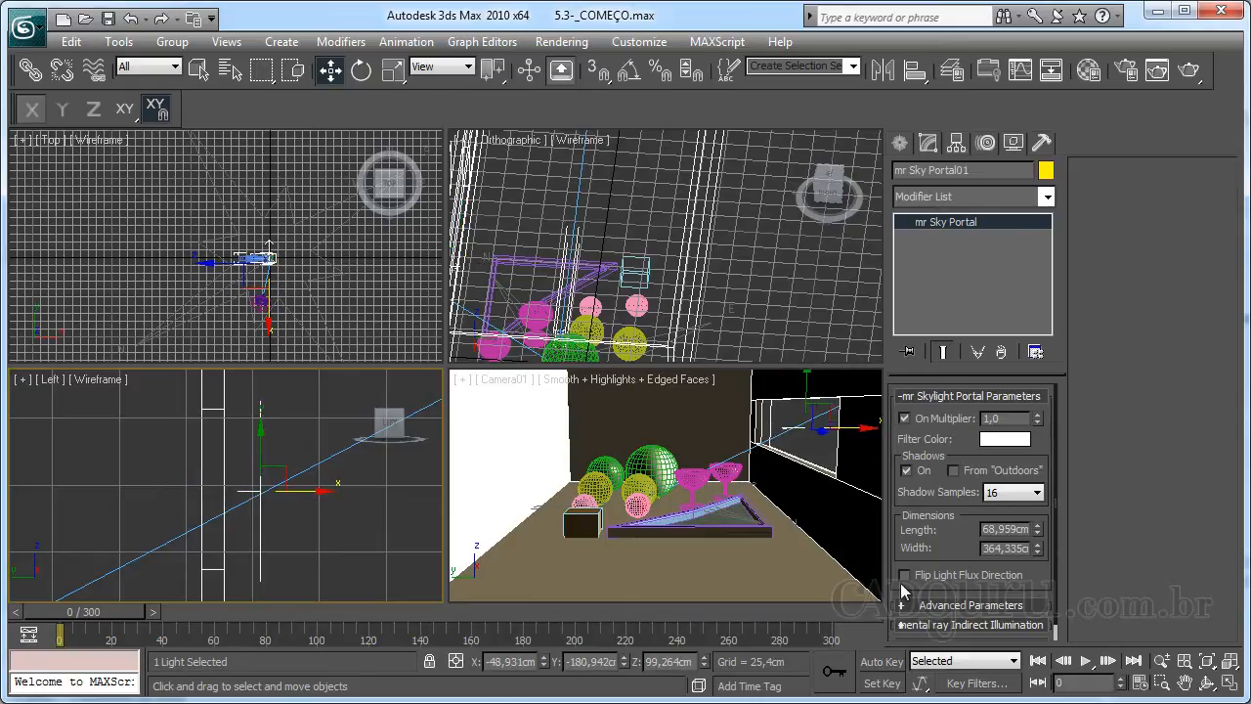
click(290, 501)
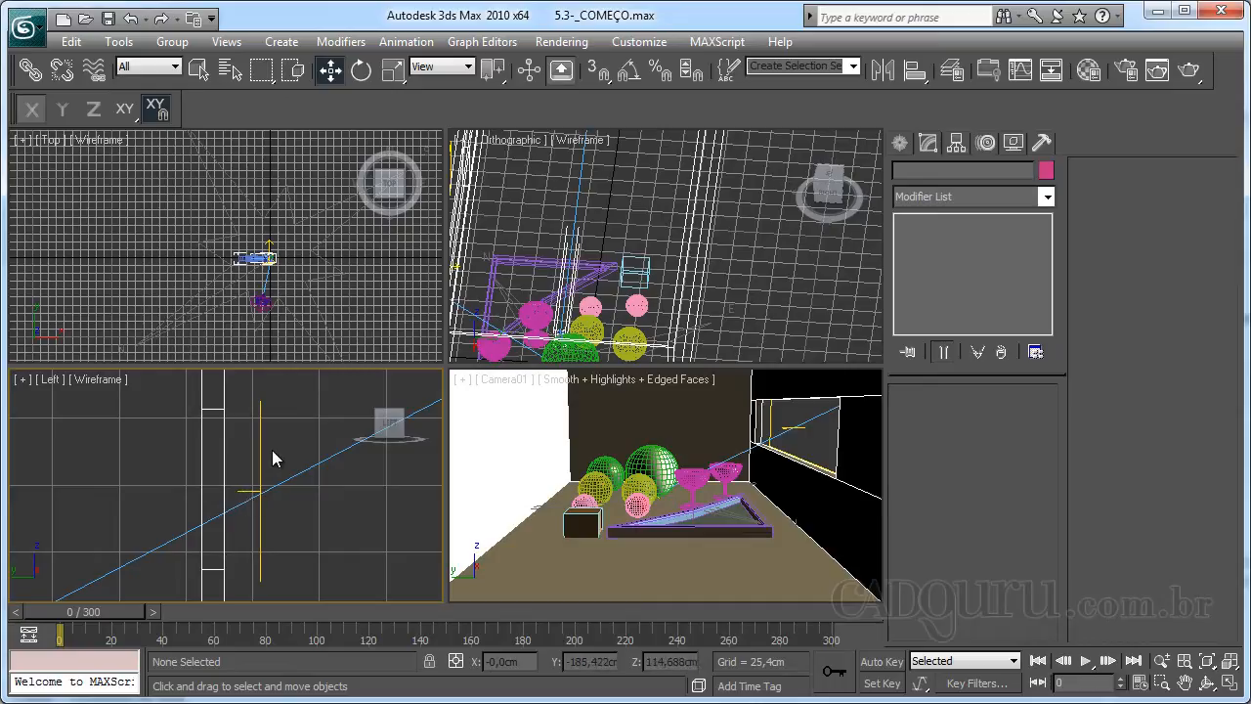
click(259, 422)
drag(277, 474, 262, 493)
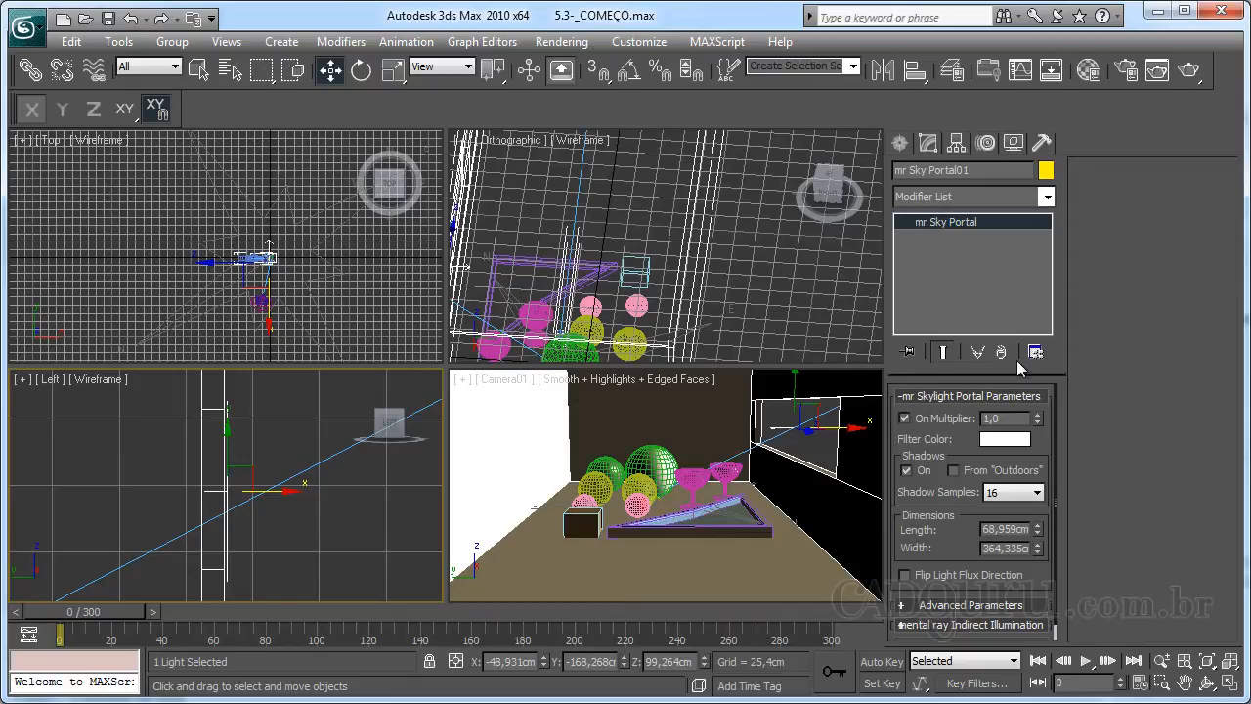
- Set the sky portal's shadow samples to 32
click(1022, 500)
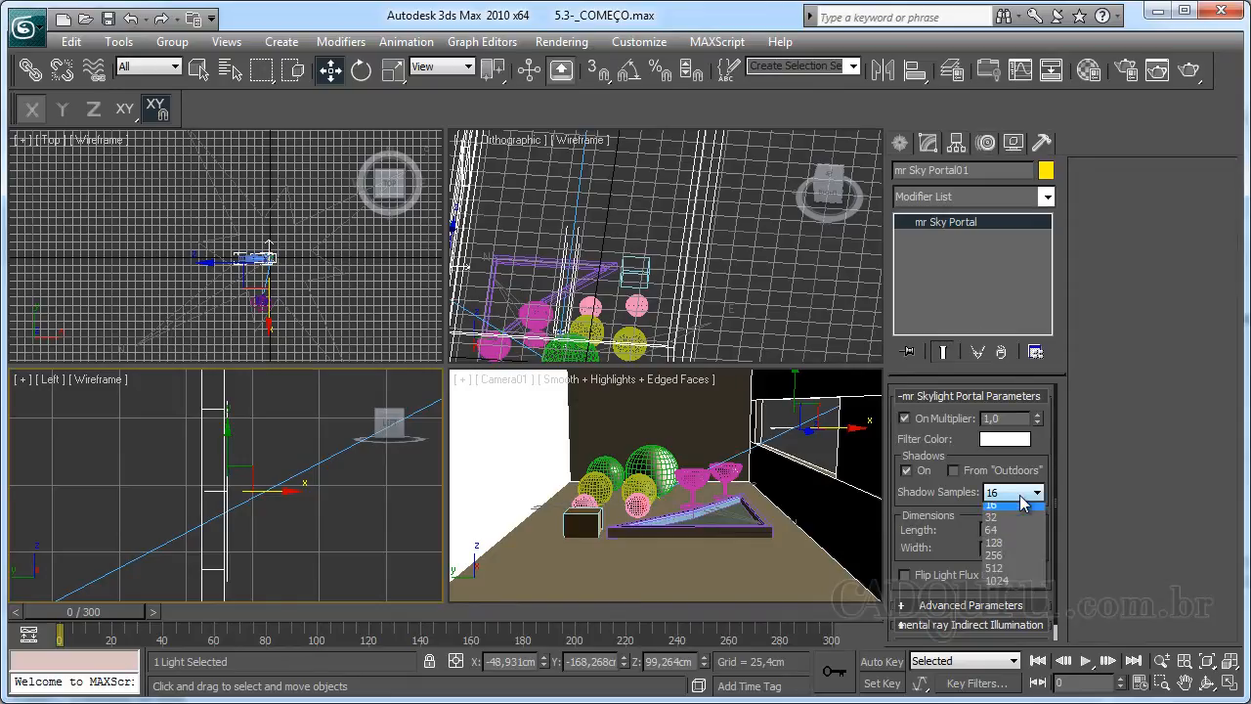
click(1008, 561)
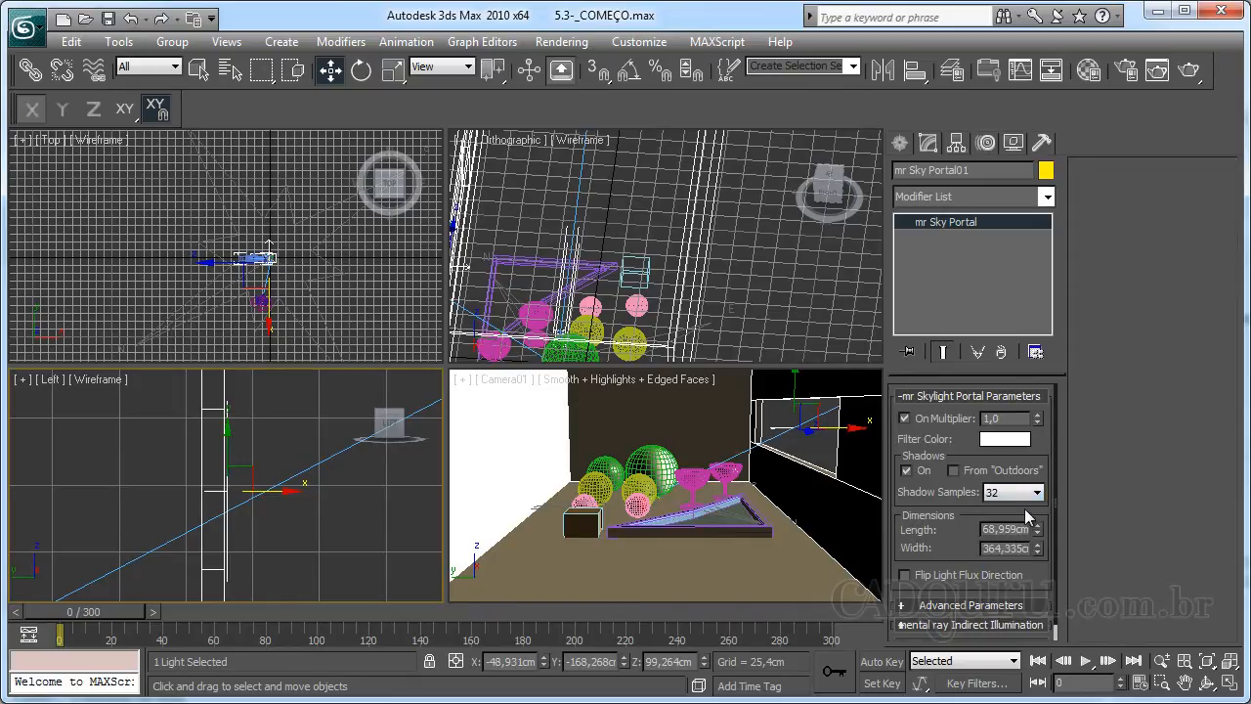
click(1029, 499)
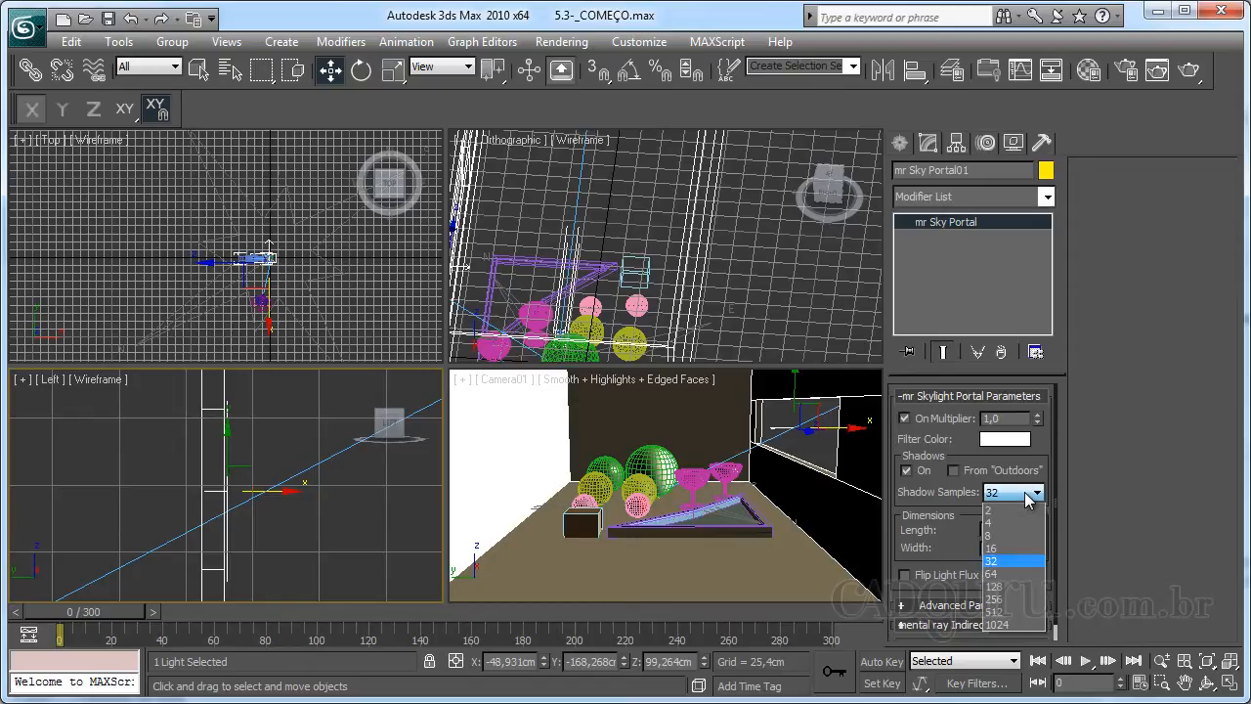
click(1029, 499)
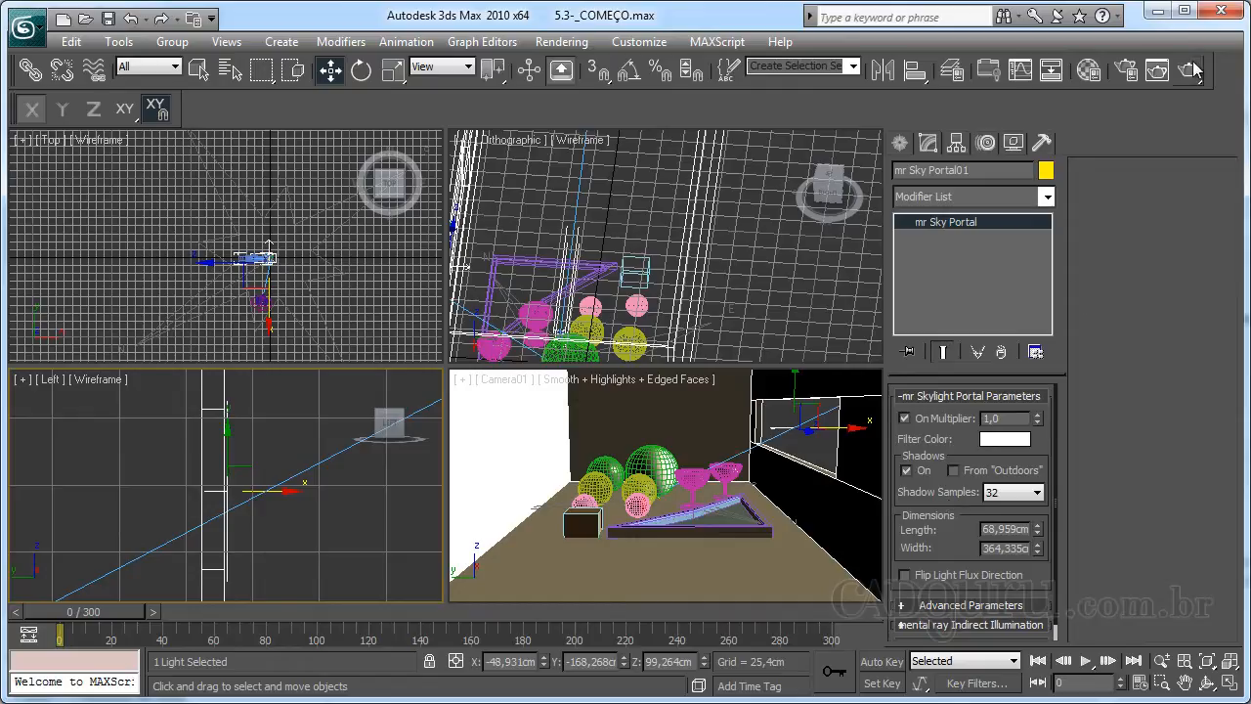
- Test-render the Camera01 view to check the sky portal's light, and close the rendered image
right_click(588, 437)
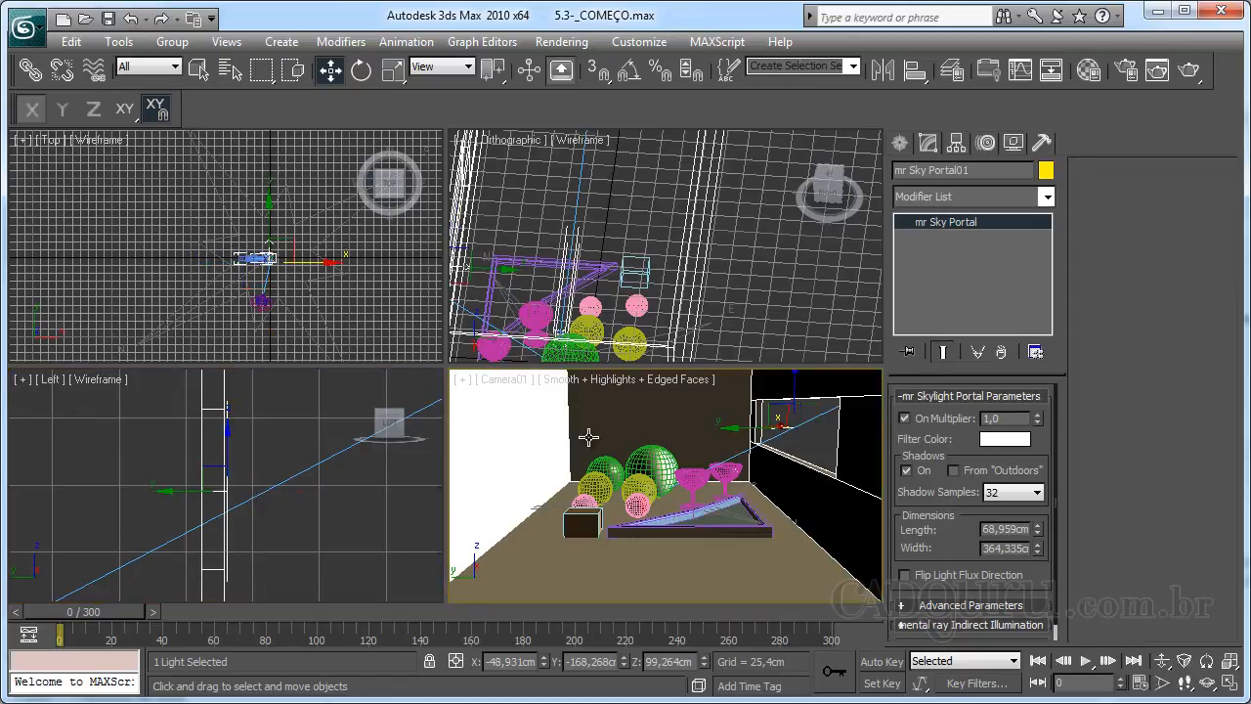
click(1191, 70)
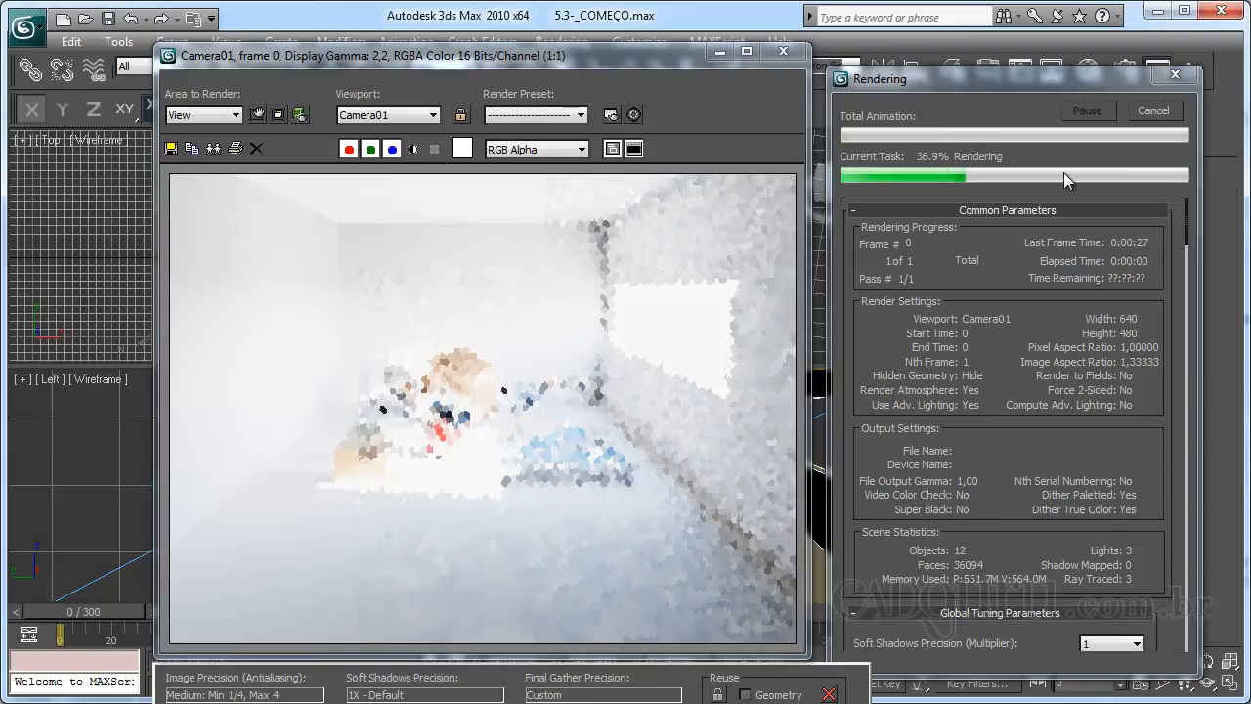
click(783, 51)
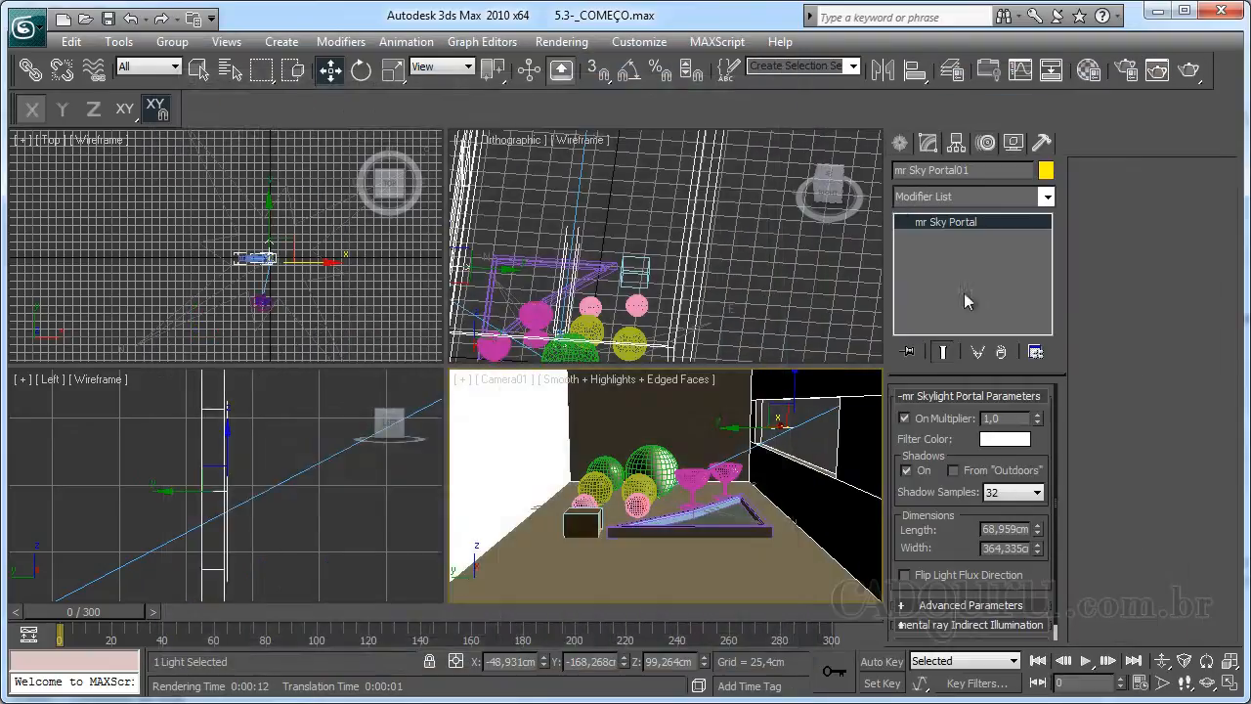
- Try a multiplier of 0.2 for the sky portal with a test render of the Camera01 view, and cancel the render
double_click(1009, 419)
click(1189, 71)
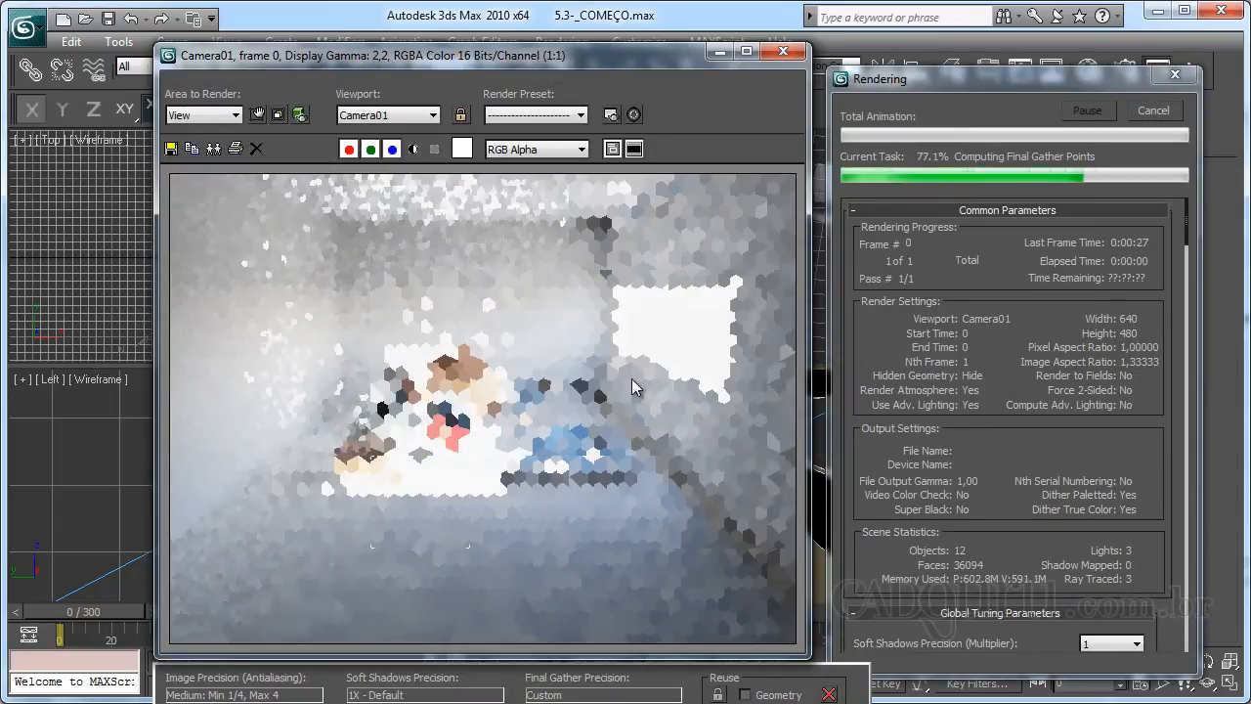
click(1156, 115)
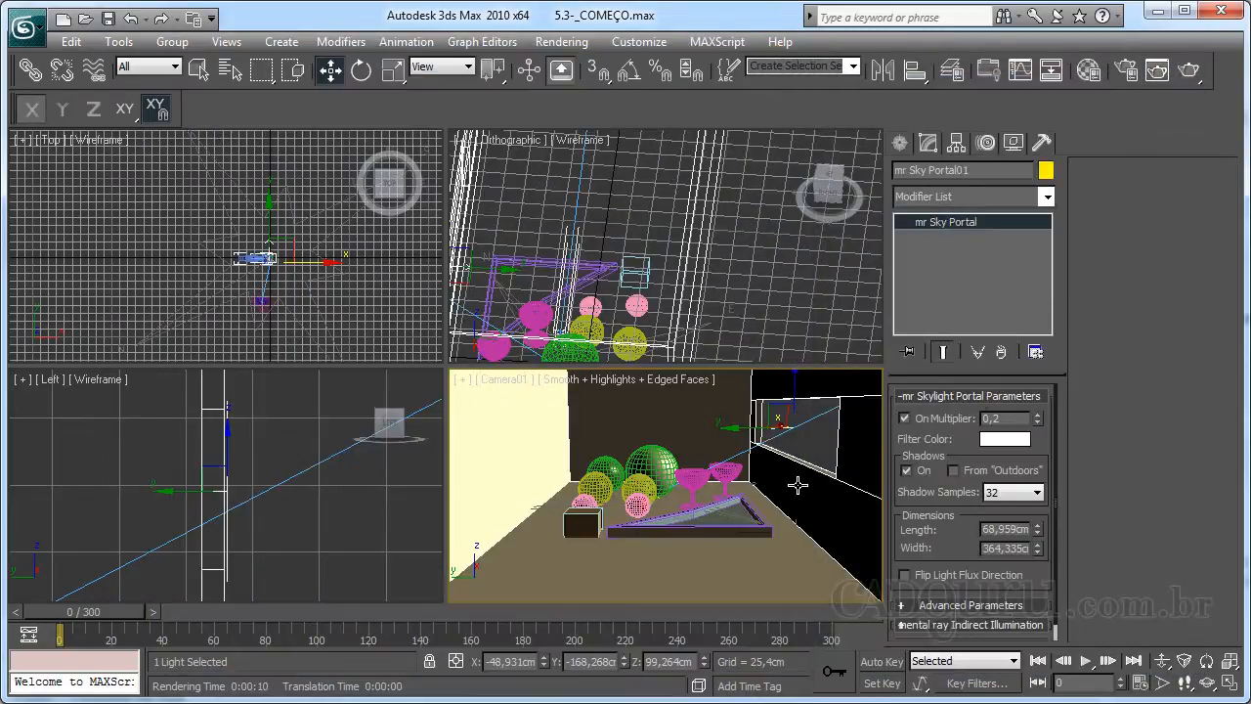
- Set the sky portal's multiplier to 0.3 and tint its filter color a very pale warm tone
click(1002, 441)
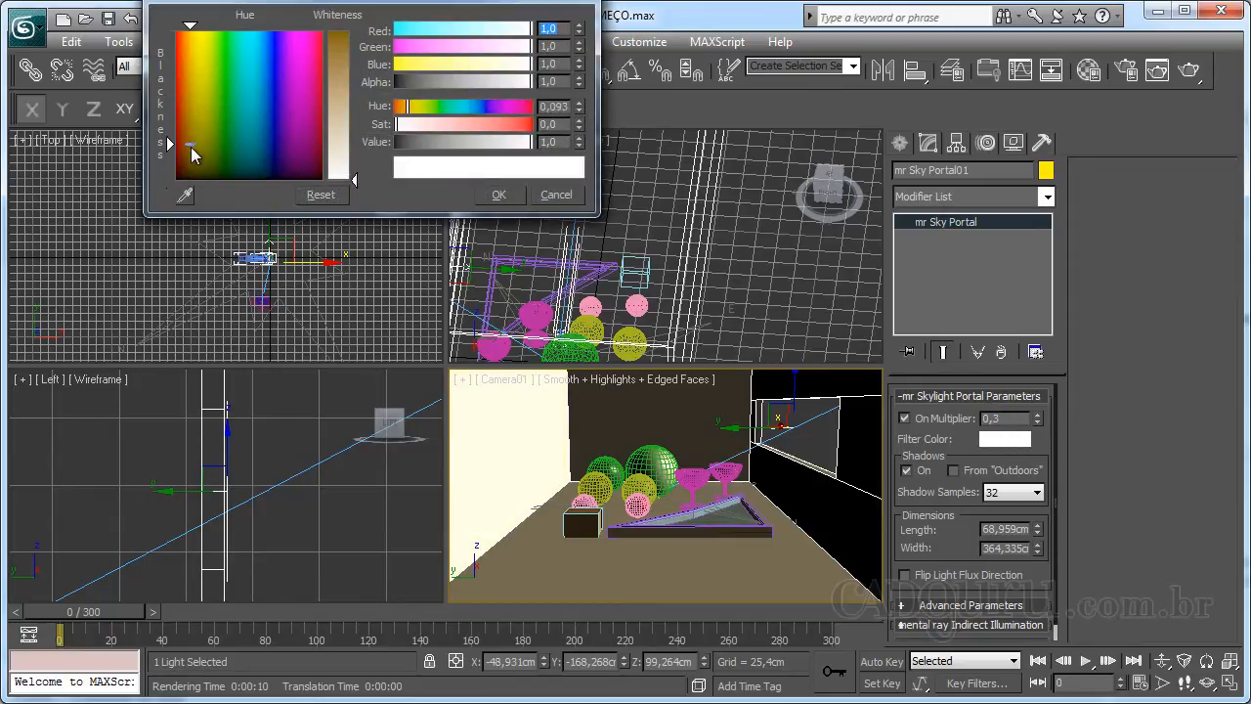
click(195, 150)
drag(423, 125, 419, 129)
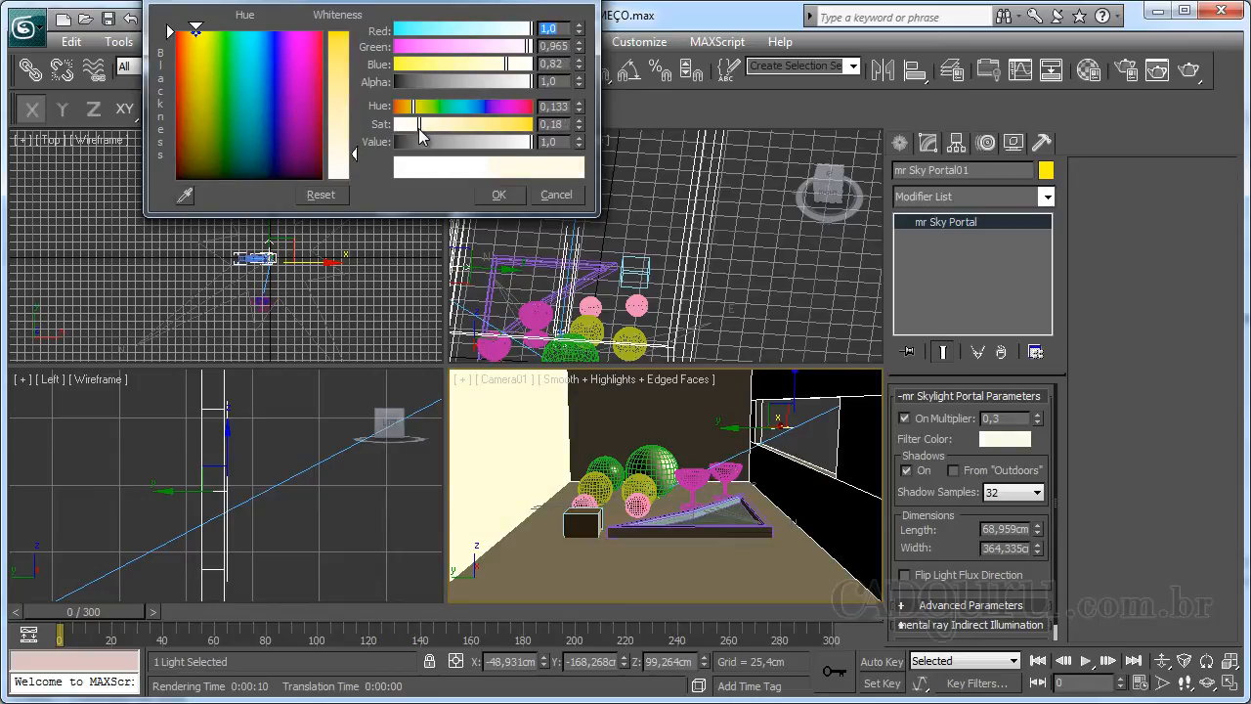
click(499, 196)
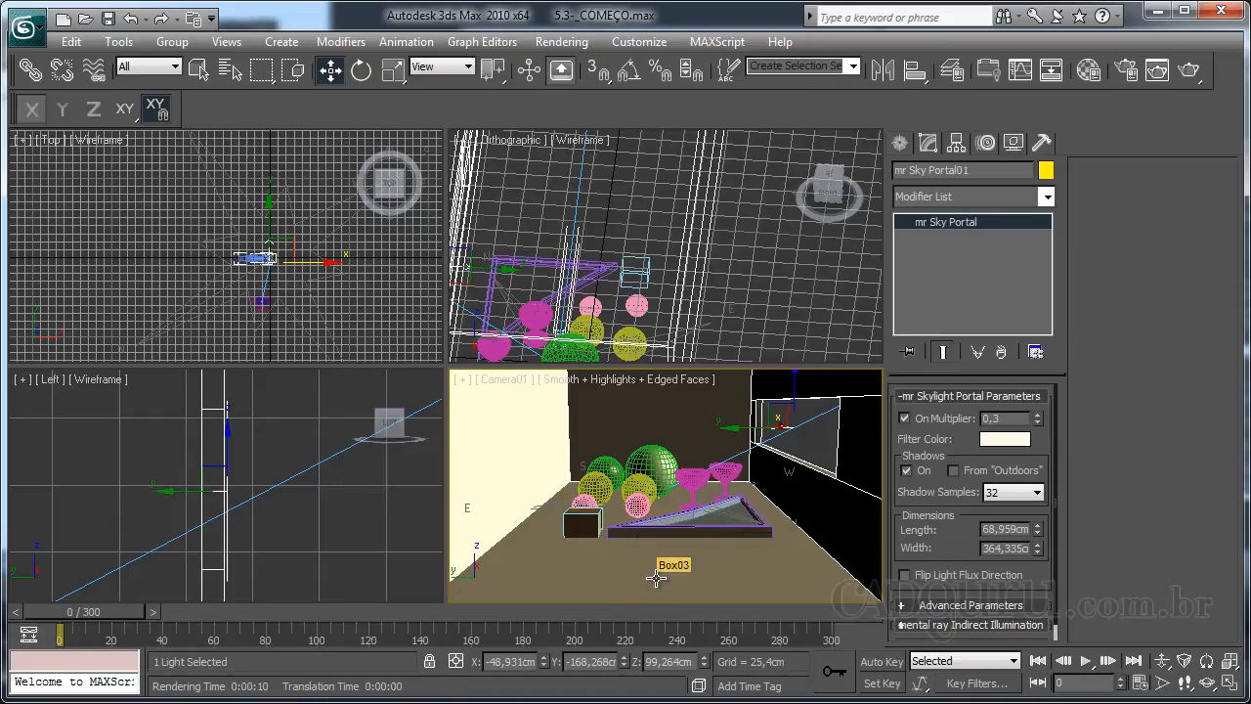
- Review the Logarithmic Exposure Control parameters in the environment settings, and close them
key(8)
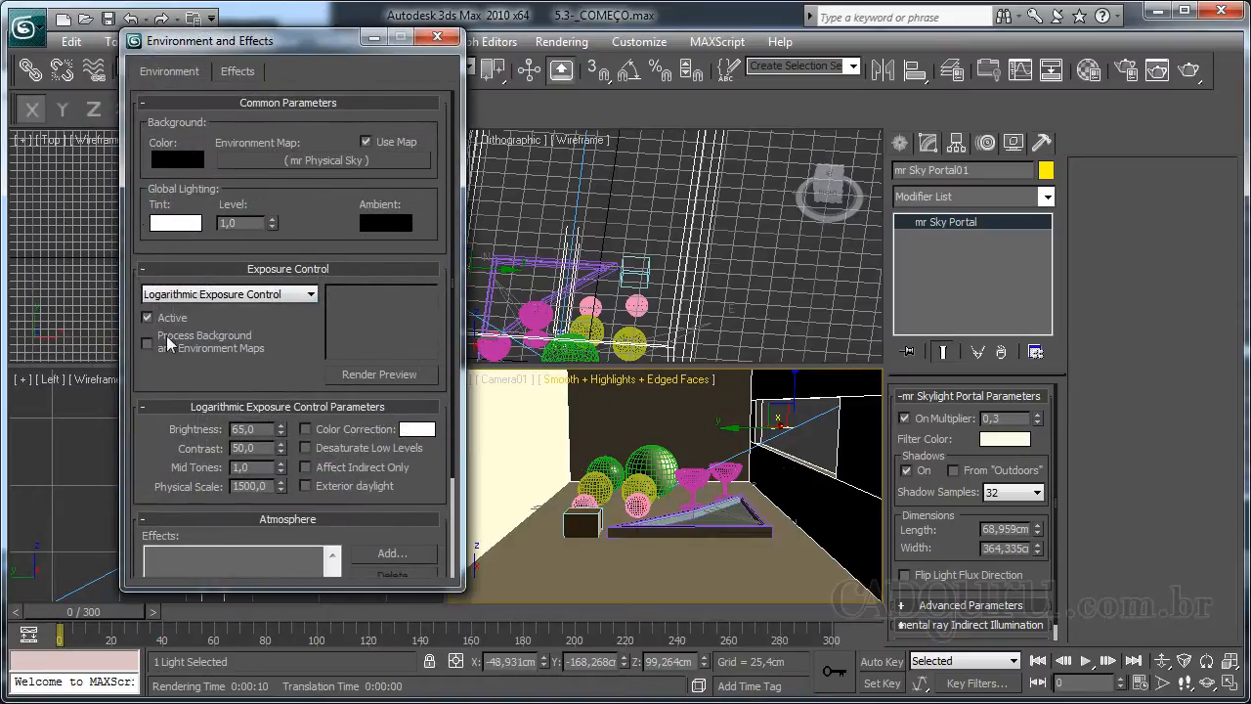
click(437, 39)
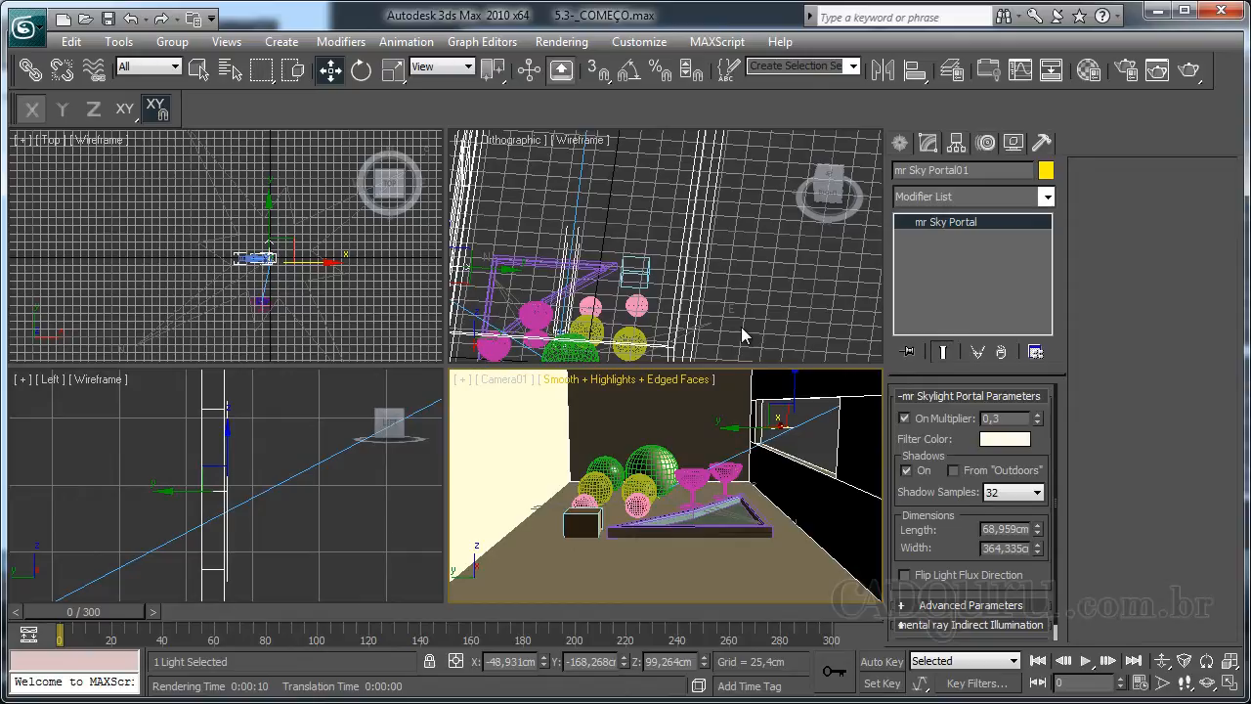